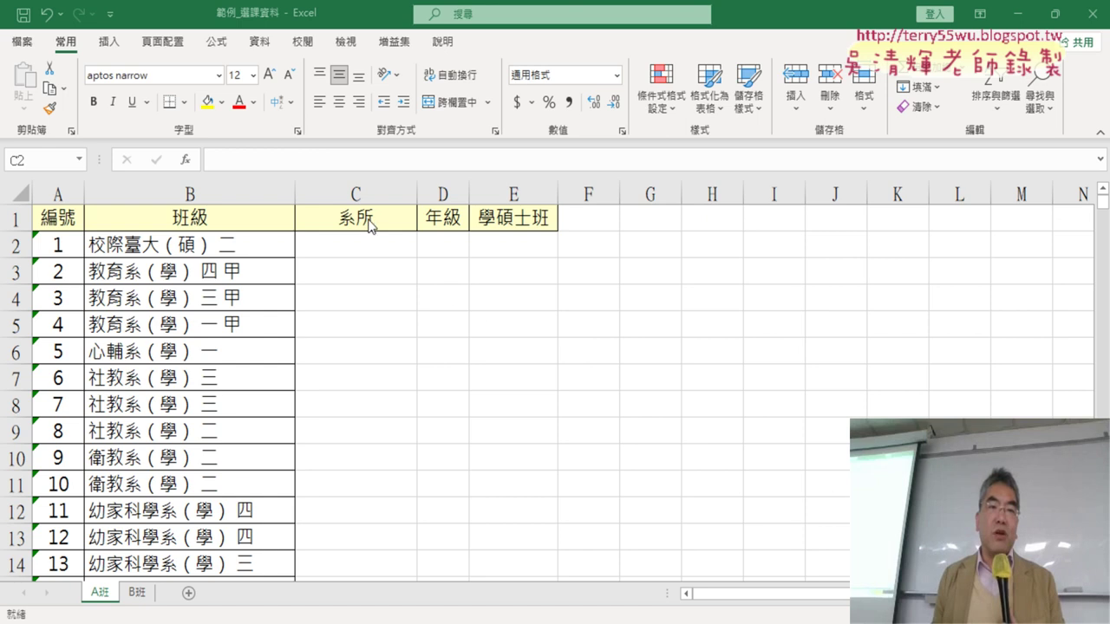
Step: Select cell C2 in the 系所 column to hold the department formula
{"action": "left_click", "coordinate": [384, 248]}
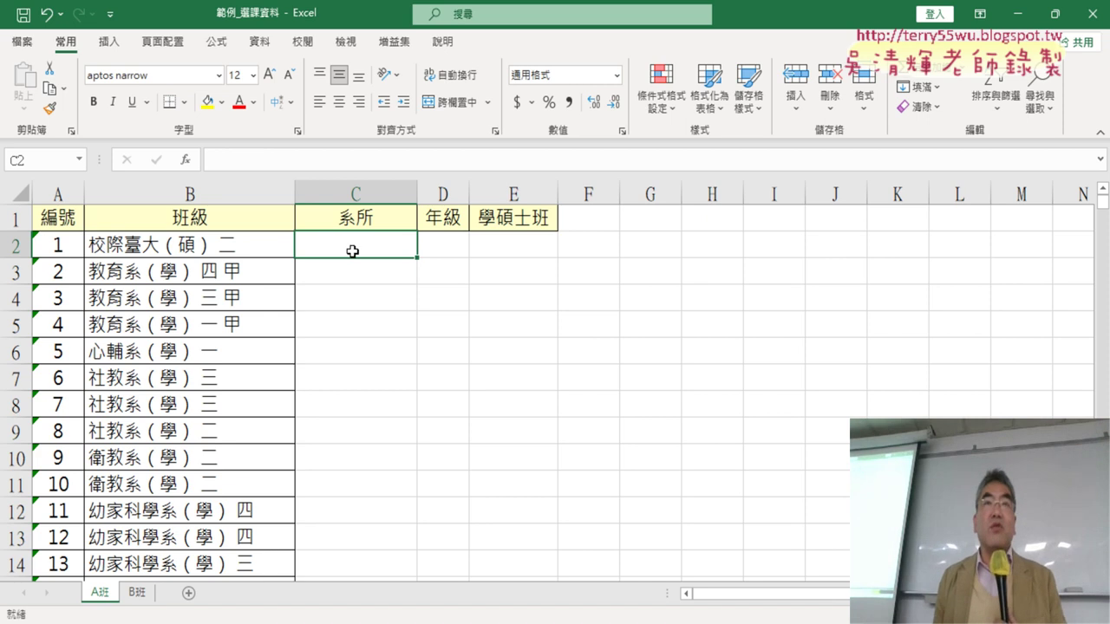
Step: Open Insert Function, filter to the 文字 (Text) category, and read the LEFT description
{"action": "left_click", "coordinate": [186, 160]}
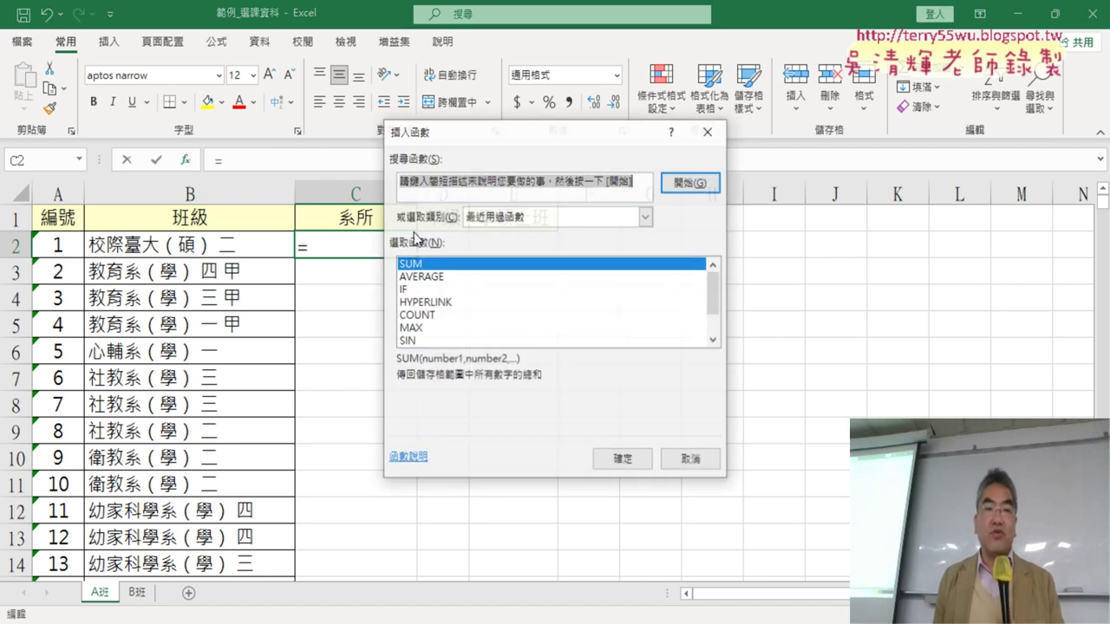
{"action": "left_click", "coordinate": [503, 216]}
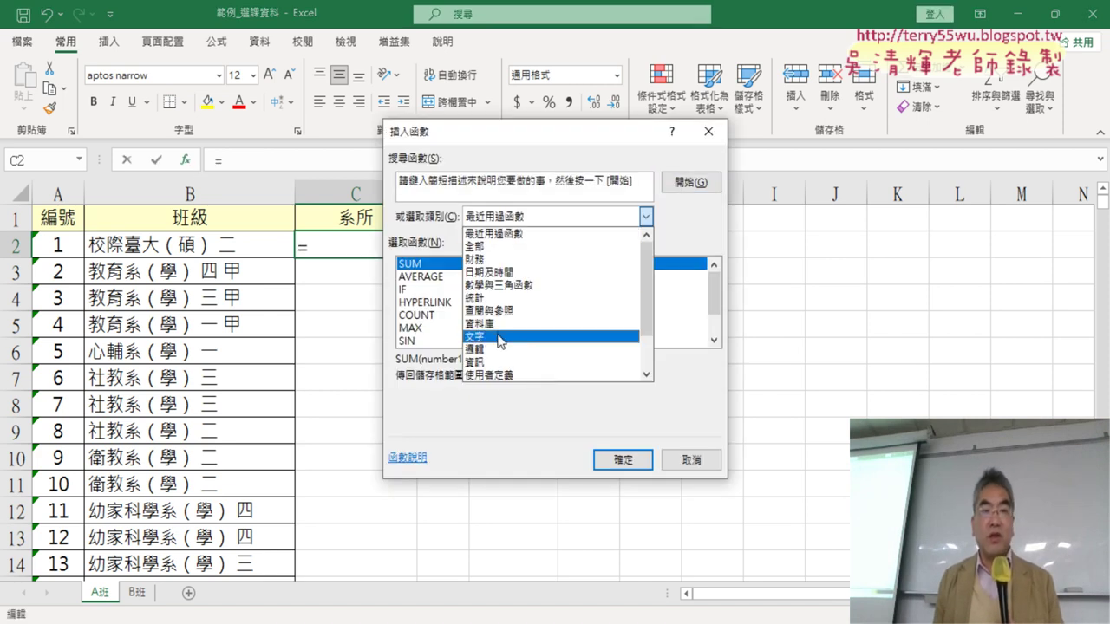
{"action": "left_click", "coordinate": [500, 336]}
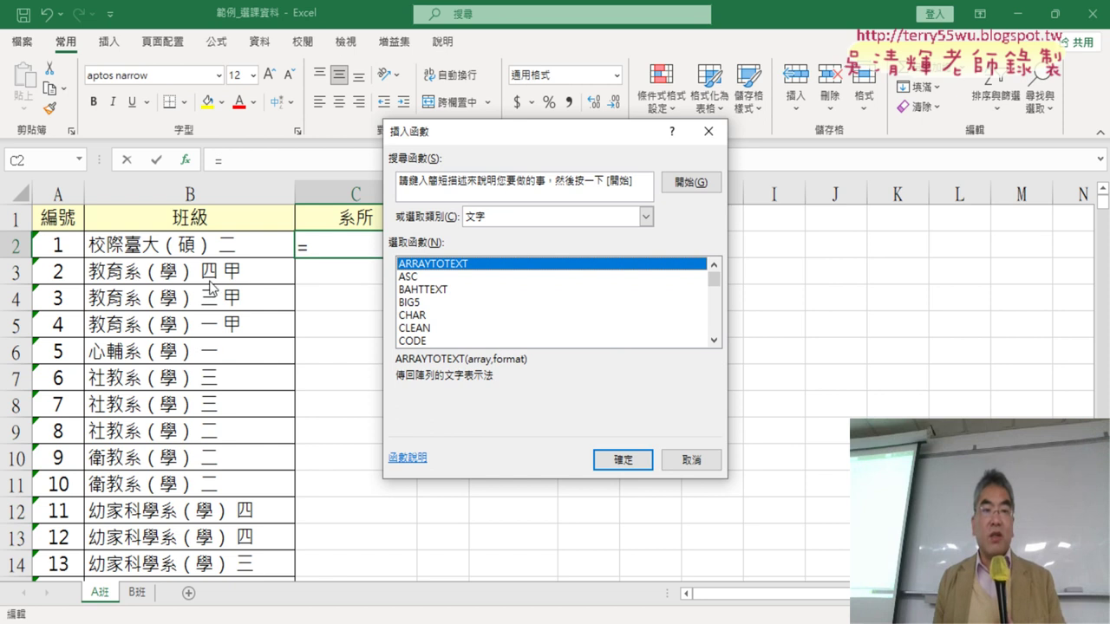
{"action": "left_click", "coordinate": [714, 340]}
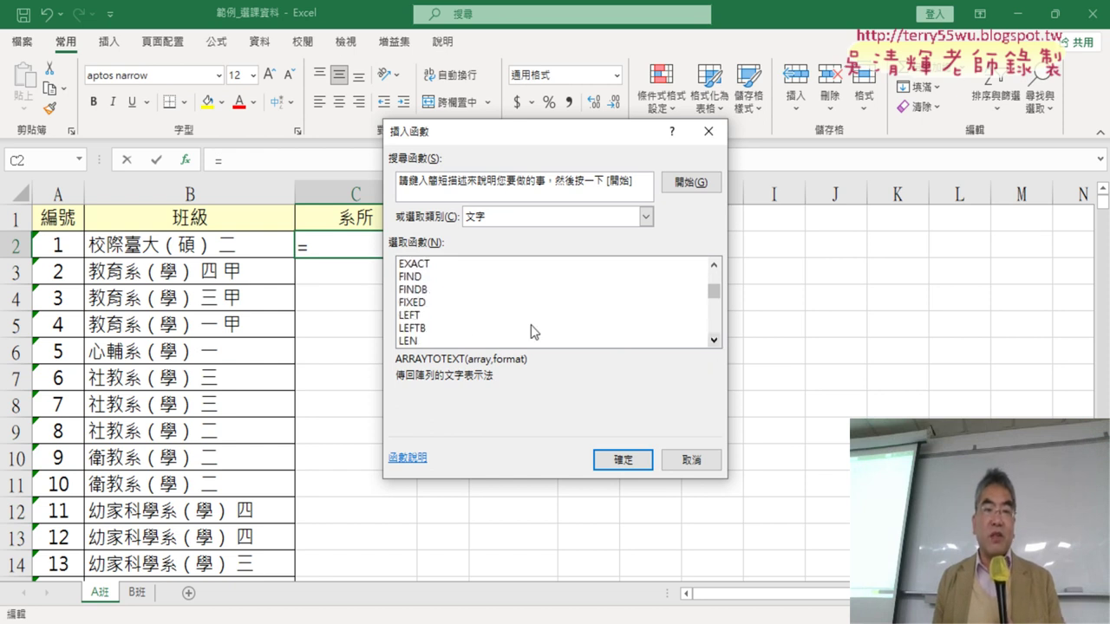
{"action": "left_click", "coordinate": [457, 315]}
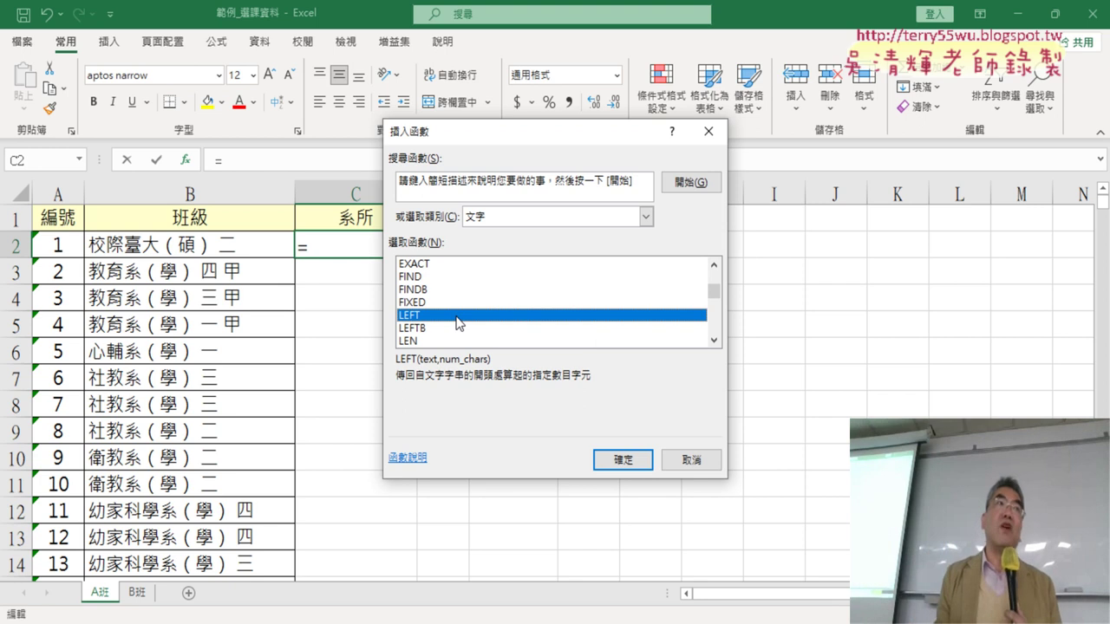
Step: Scroll down the text function list and select FIND
{"action": "left_click", "coordinate": [714, 341]}
{"action": "left_click", "coordinate": [715, 341]}
{"action": "left_click", "coordinate": [715, 341]}
{"action": "left_click", "coordinate": [714, 341]}
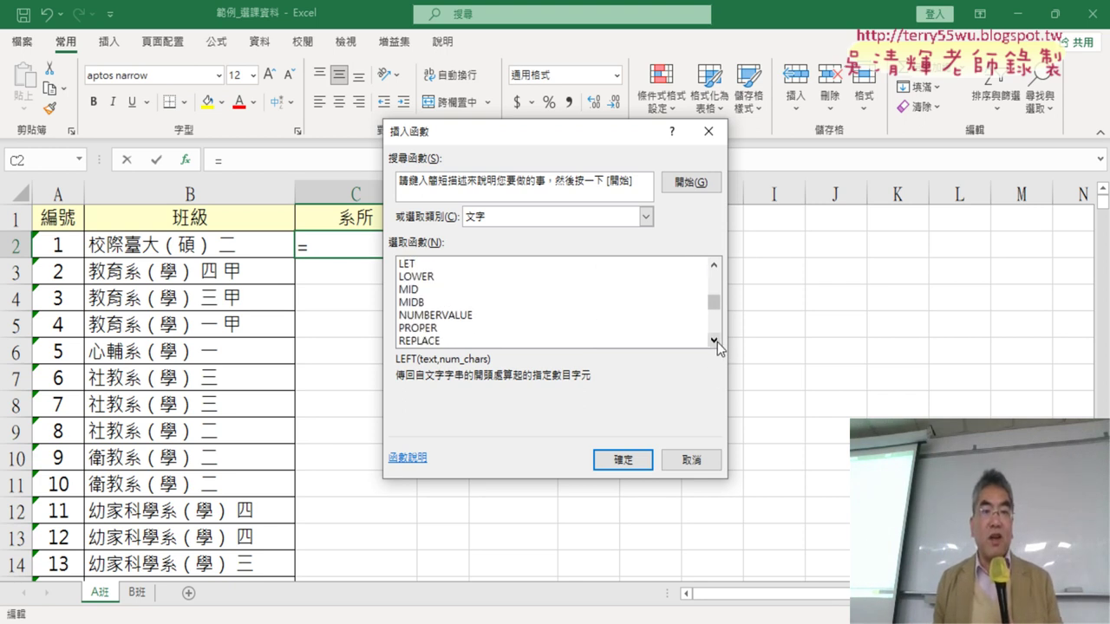
{"action": "scroll", "coordinate": [717, 341], "scroll_direction": "down", "scroll_amount": 1}
{"action": "scroll", "coordinate": [717, 342], "scroll_direction": "down", "scroll_amount": 1}
{"action": "scroll", "coordinate": [717, 341], "scroll_direction": "down", "scroll_amount": 1}
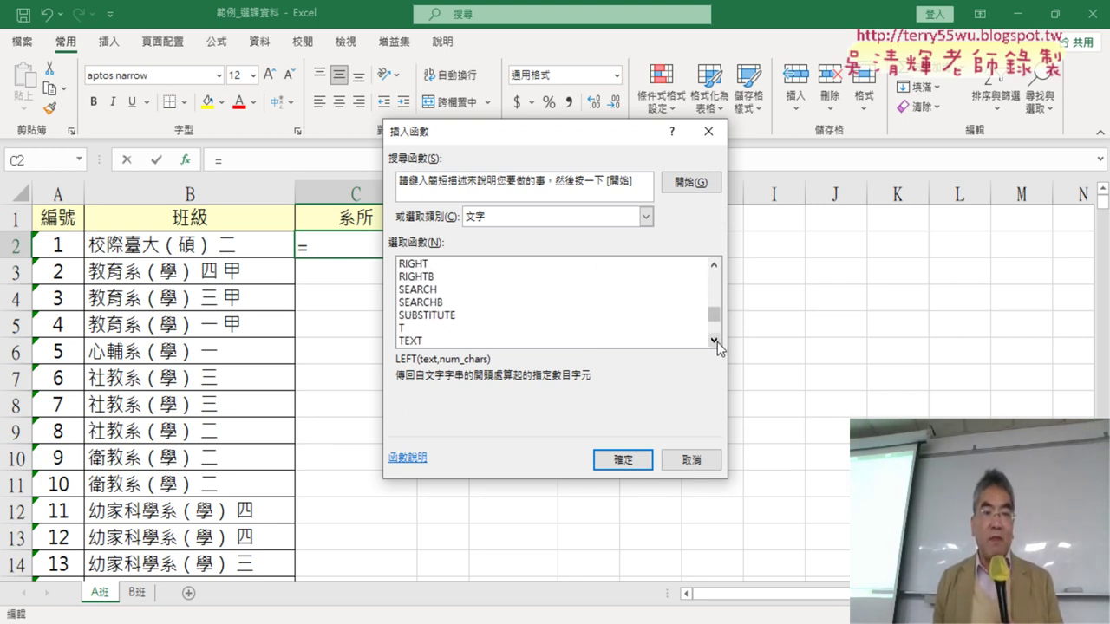
{"action": "left_click", "coordinate": [716, 269]}
{"action": "left_click", "coordinate": [716, 269]}
{"action": "left_click", "coordinate": [716, 269]}
{"action": "left_click", "coordinate": [716, 269]}
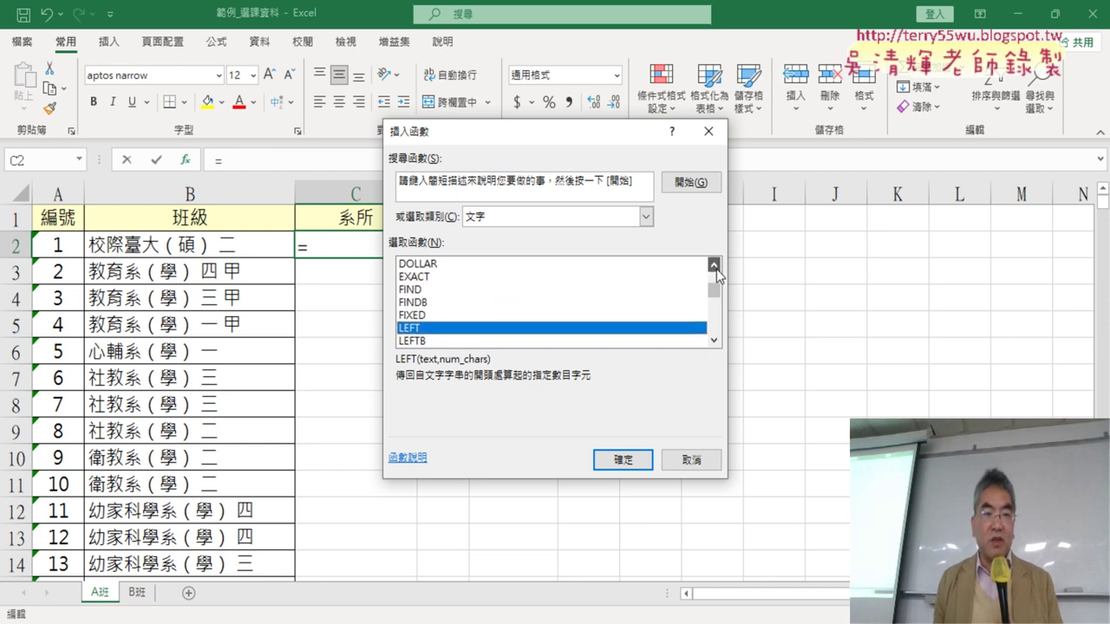
{"action": "left_click", "coordinate": [716, 268]}
{"action": "left_click", "coordinate": [716, 268]}
{"action": "left_click", "coordinate": [716, 269]}
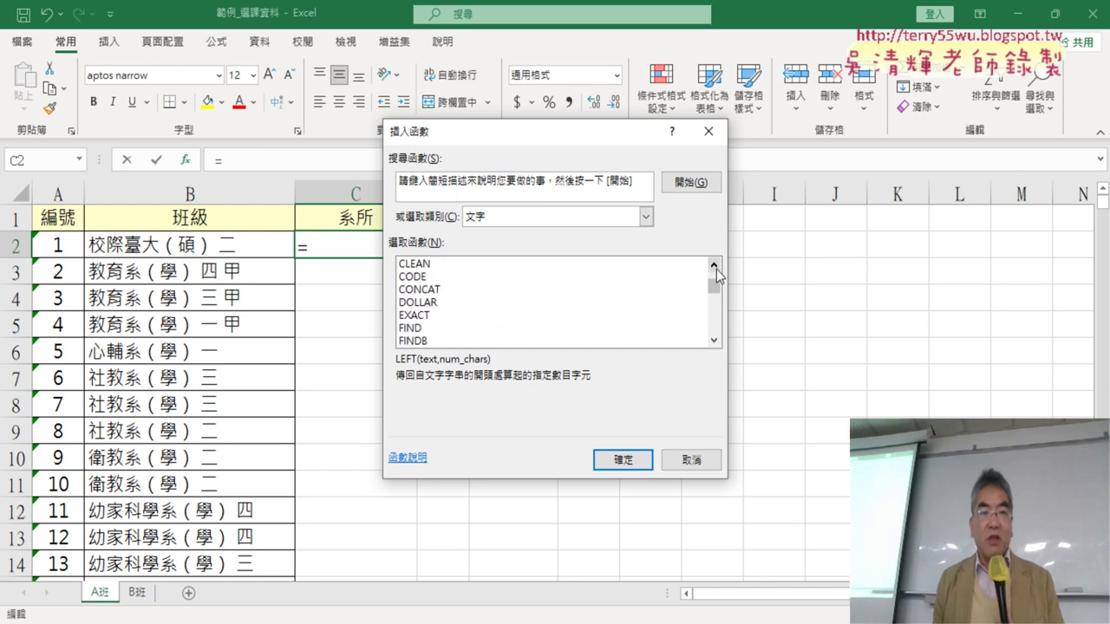
{"action": "left_click", "coordinate": [450, 328]}
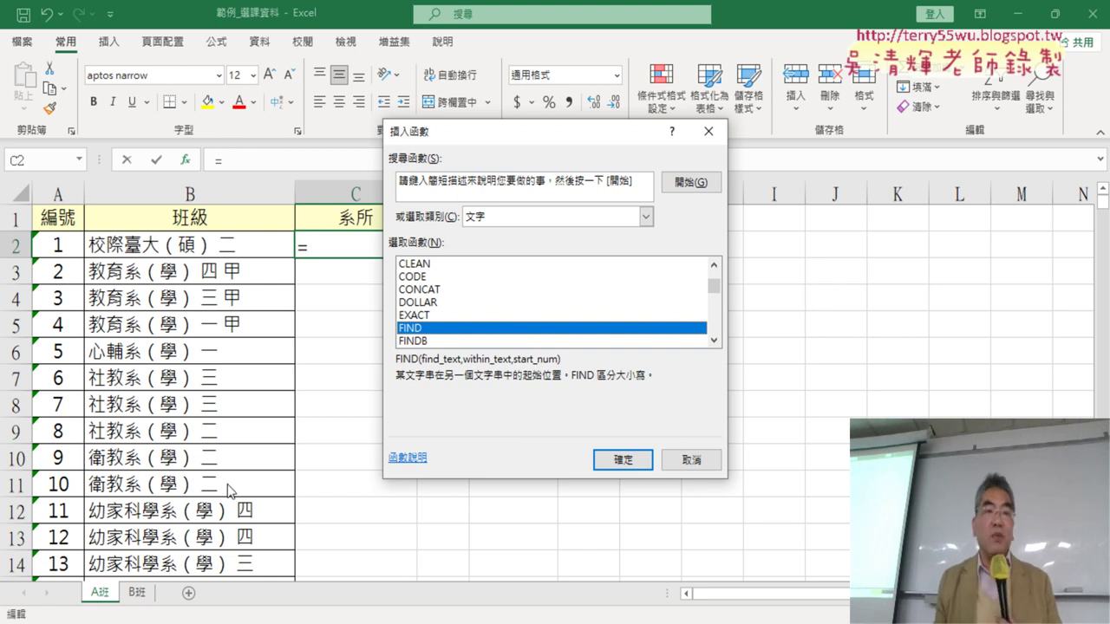
Step: Open FIND's arguments and enter the full-width opening parenthesis （ as Find_text
{"action": "left_click", "coordinate": [612, 462]}
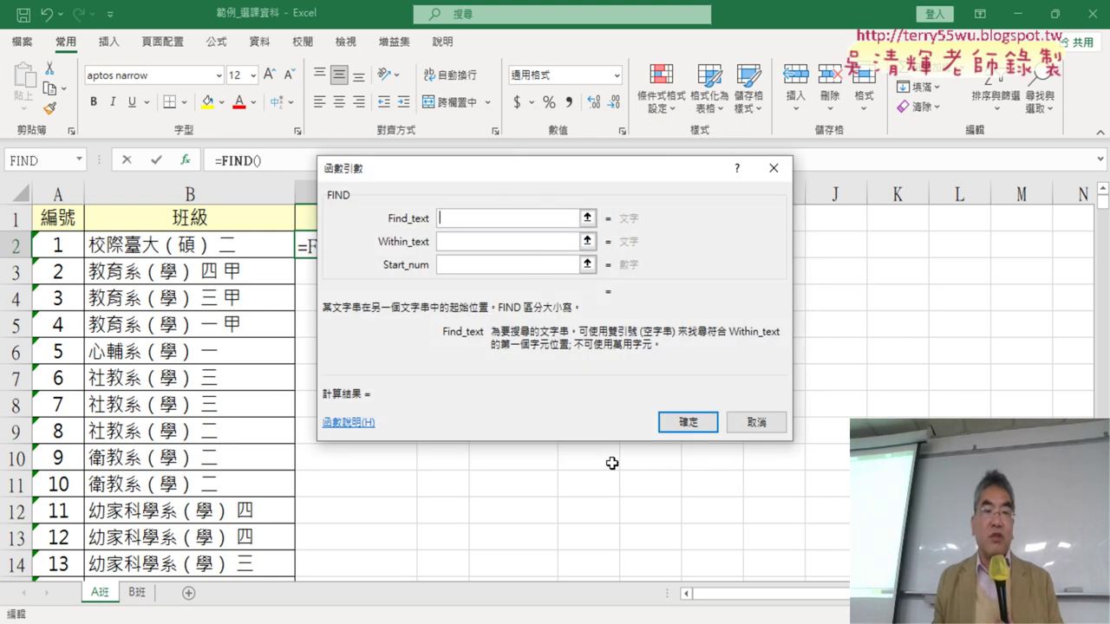
{"action": "left_click_drag", "start_coordinate": [543, 195], "coordinate": [688, 210]}
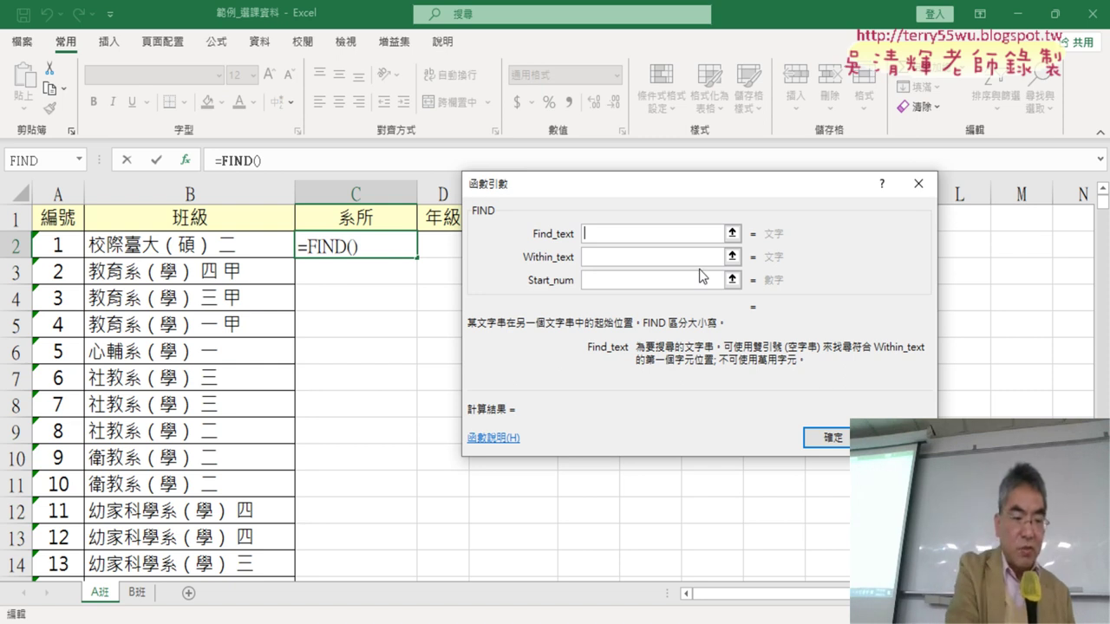
{"action": "type", "text": "\""}
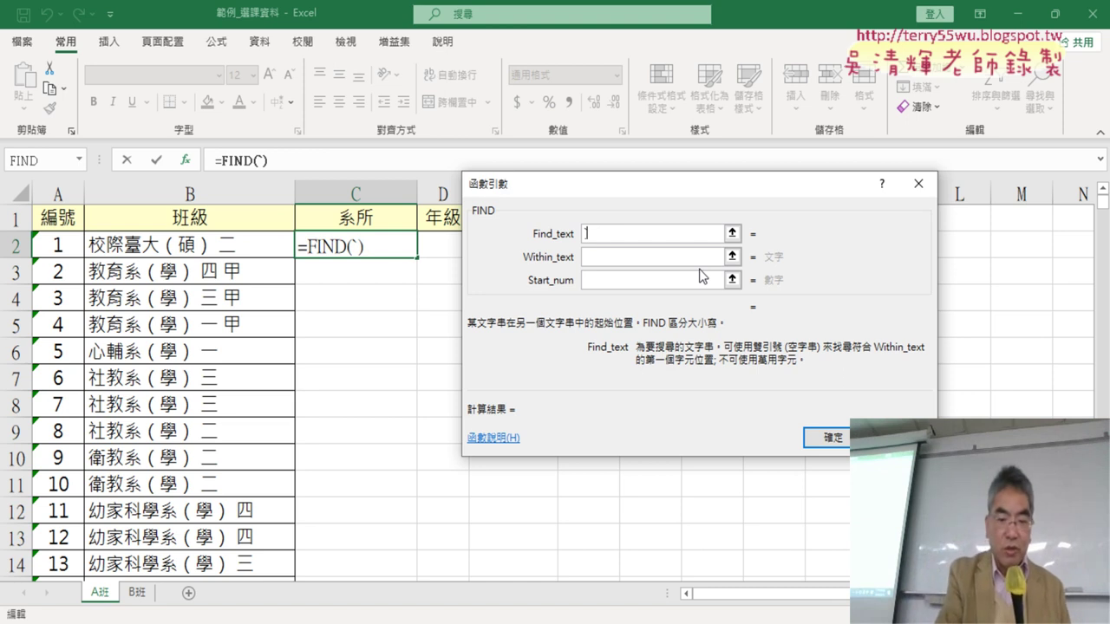
{"action": "type", "text": "("}
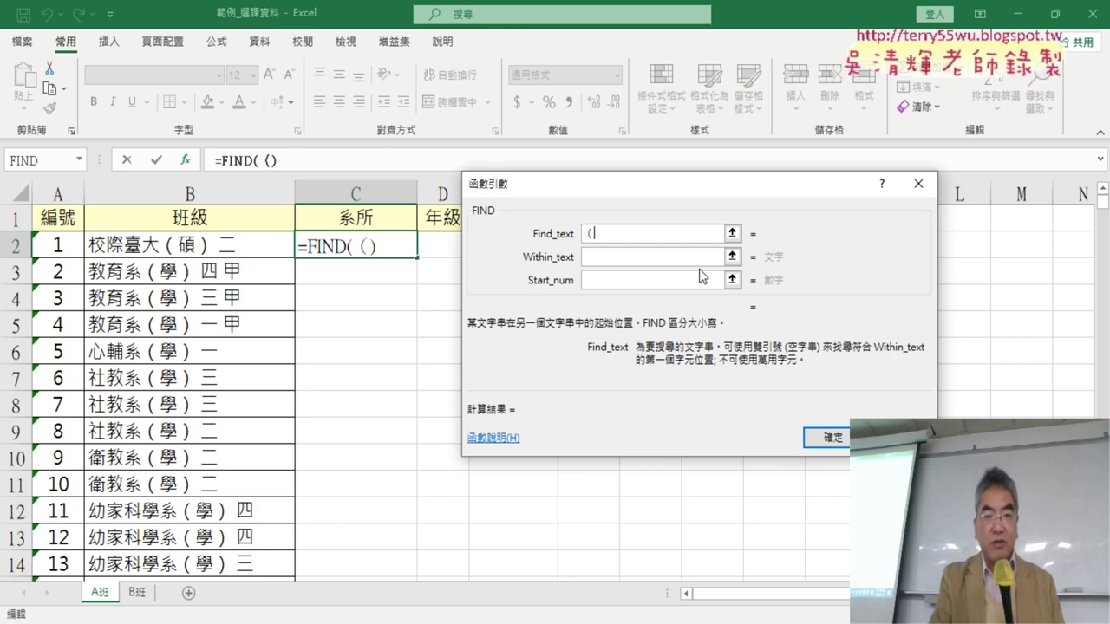
{"action": "key", "text": "BackSpace"}
{"action": "key", "text": "BackSpace"}
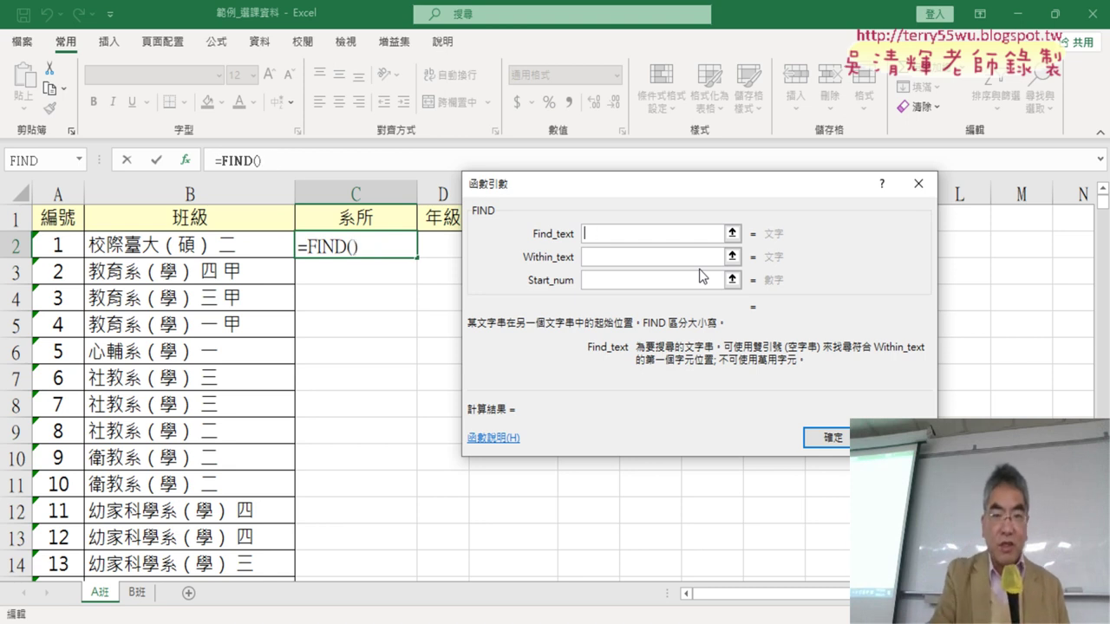
{"action": "type", "text": "("}
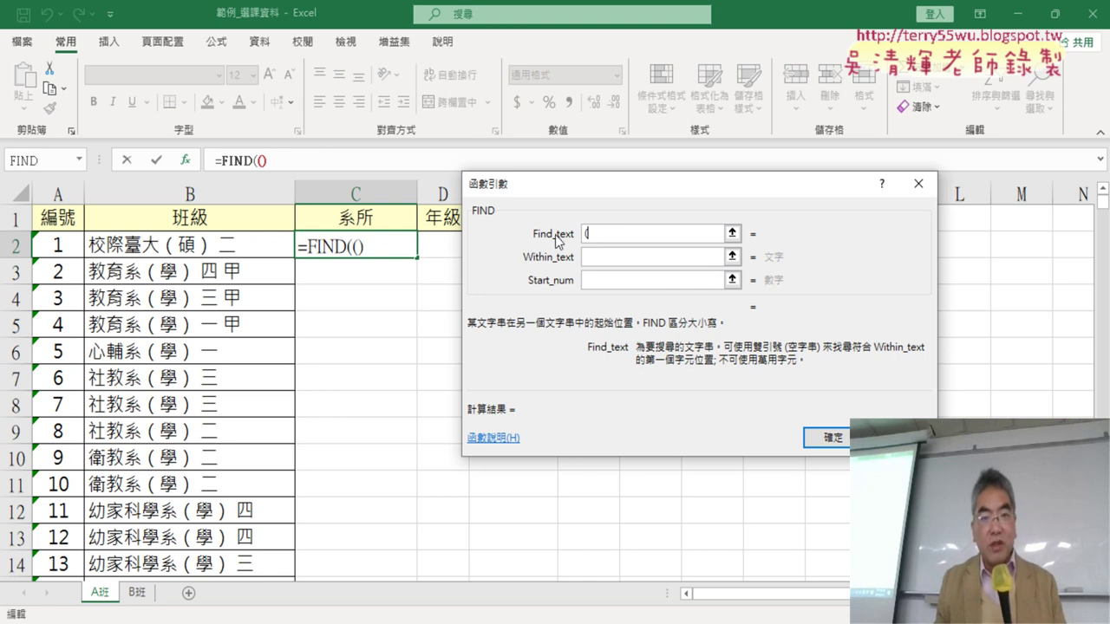
{"action": "left_click", "coordinate": [677, 255]}
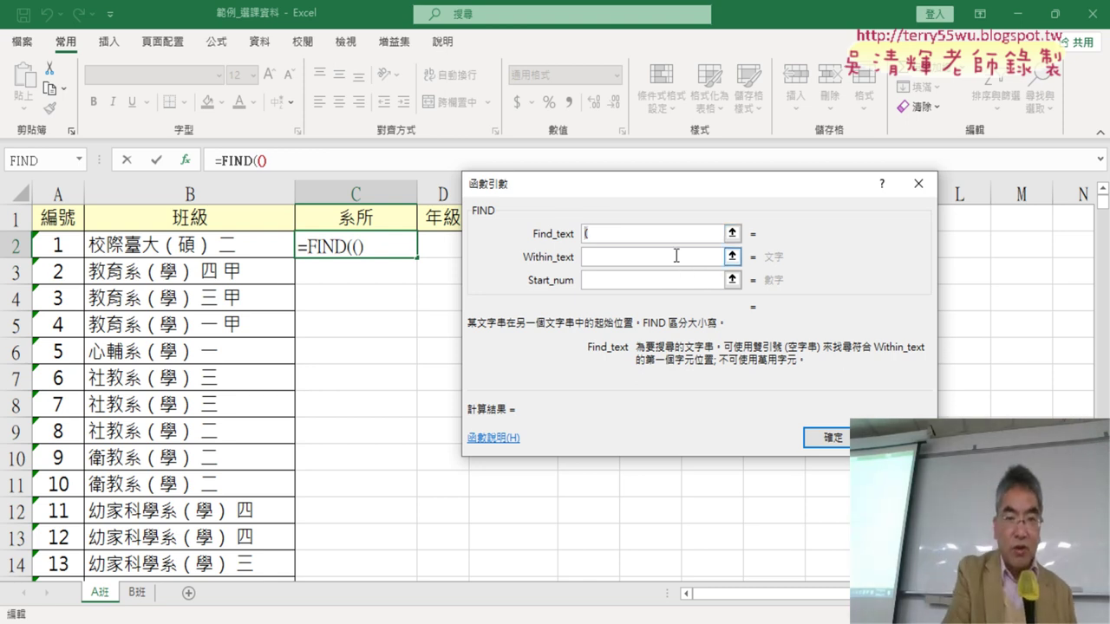
{"action": "key", "text": "BackSpace"}
{"action": "type", "text": "`"}
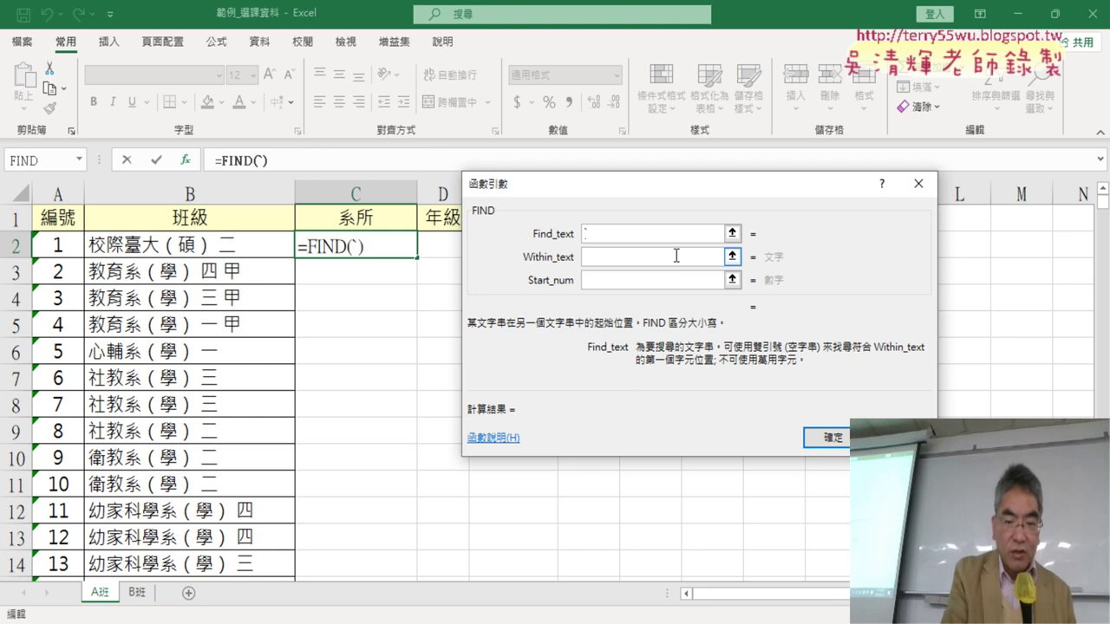
{"action": "type", "text": "("}
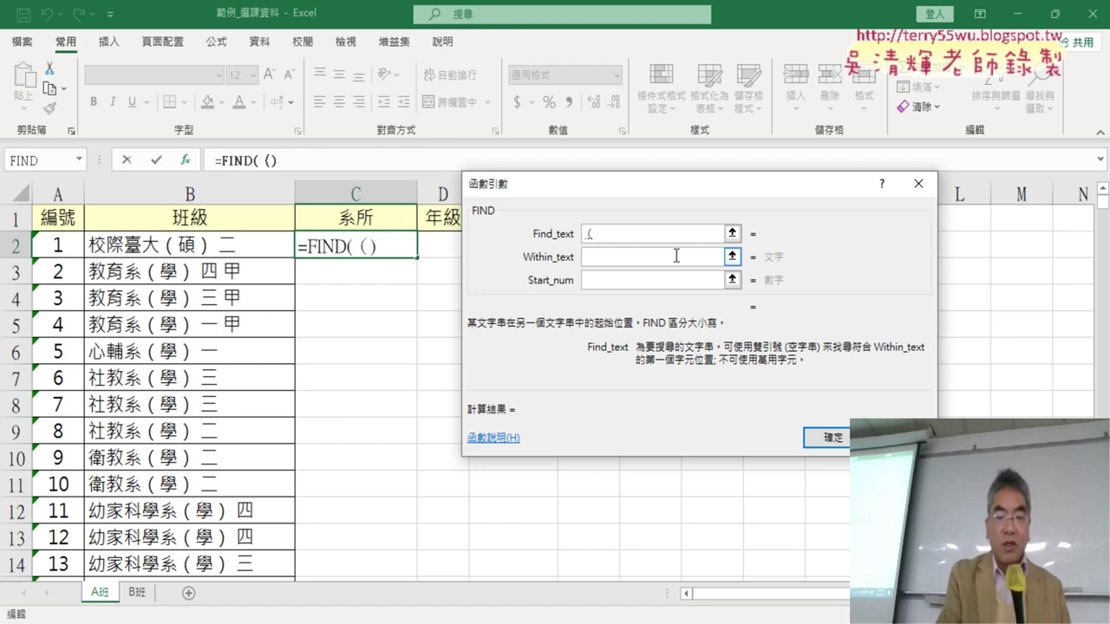
{"action": "double_click", "coordinate": [615, 227]}
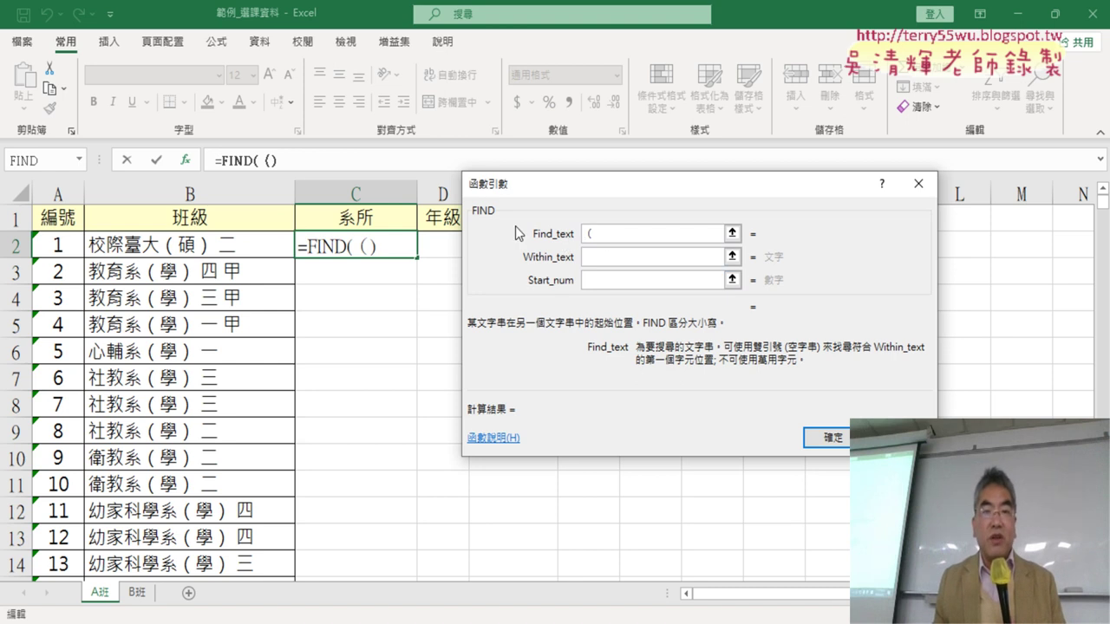
Step: Set Within_text to B2 and finish =FIND("（",B2), so C2 returns 5
{"action": "left_click", "coordinate": [614, 258]}
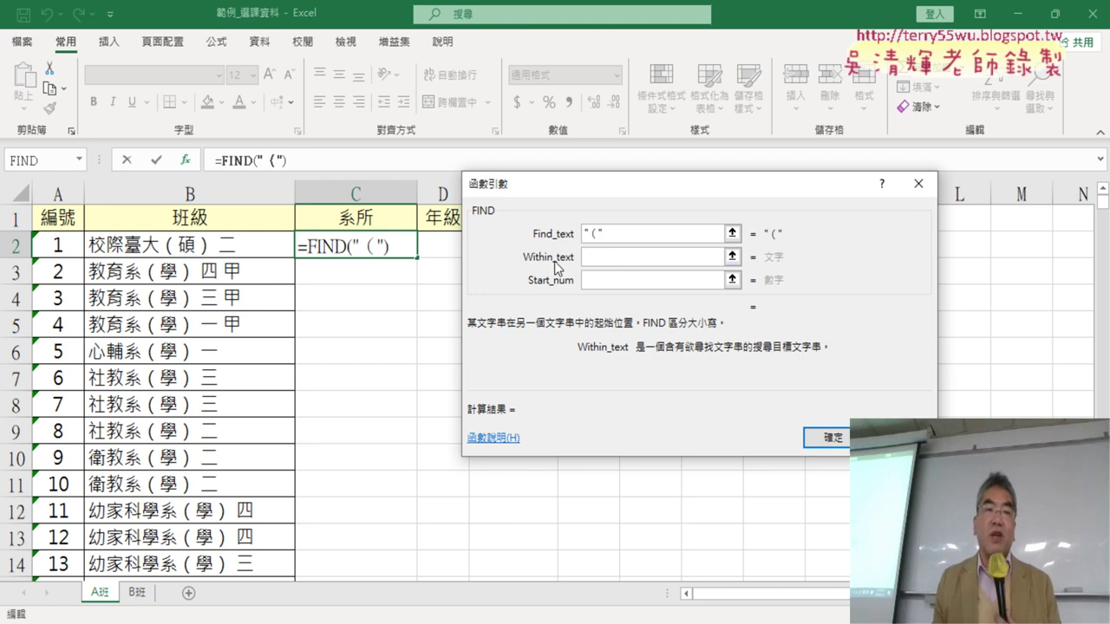
{"action": "left_click", "coordinate": [236, 247]}
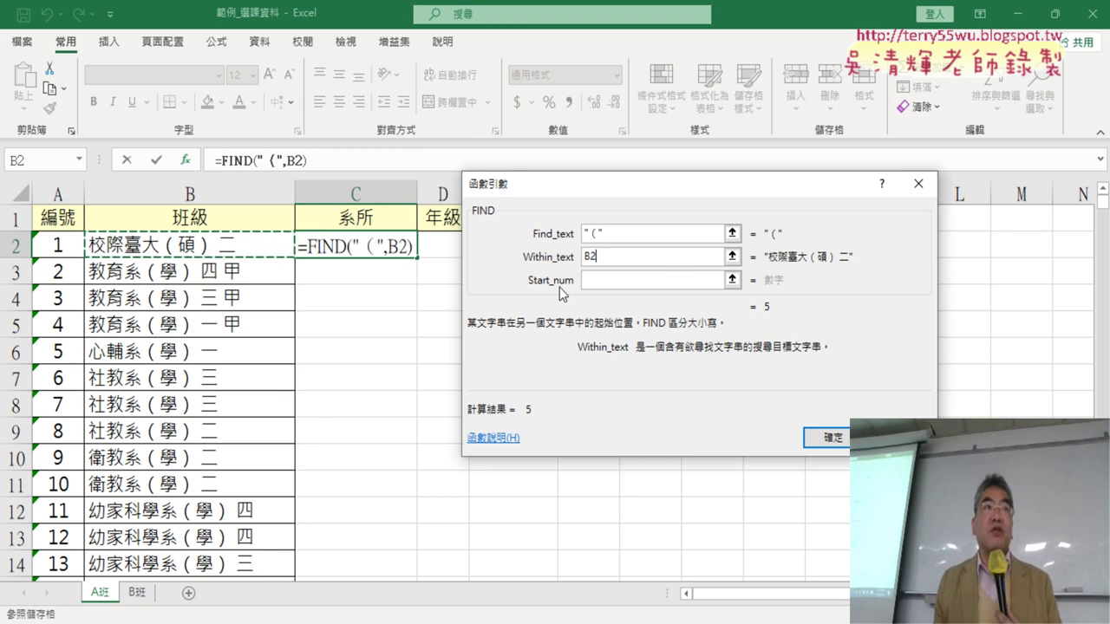
{"action": "key", "text": "Tab"}
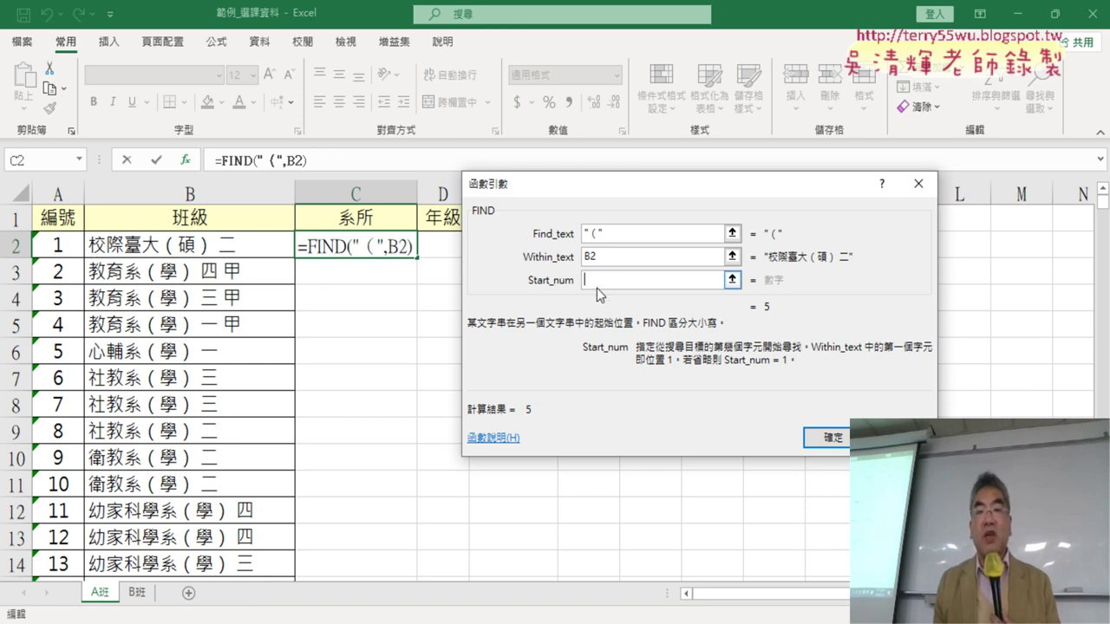
{"action": "left_click", "coordinate": [829, 437]}
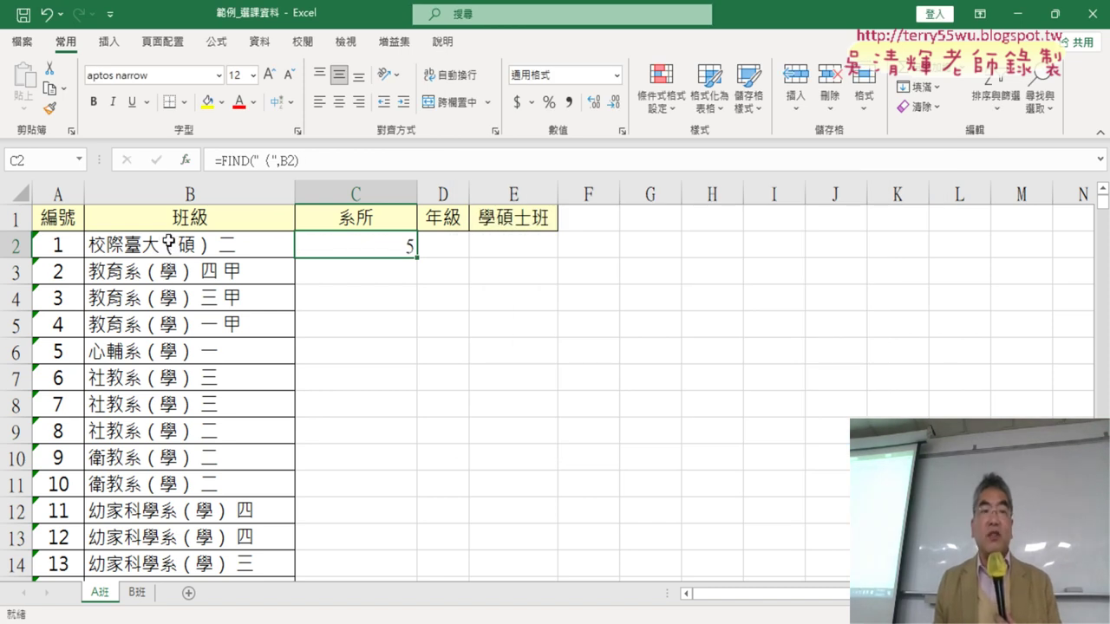
Step: Append -1 to C2's FIND formula so it shows 4, then select the expression after =
{"action": "left_click", "coordinate": [310, 161]}
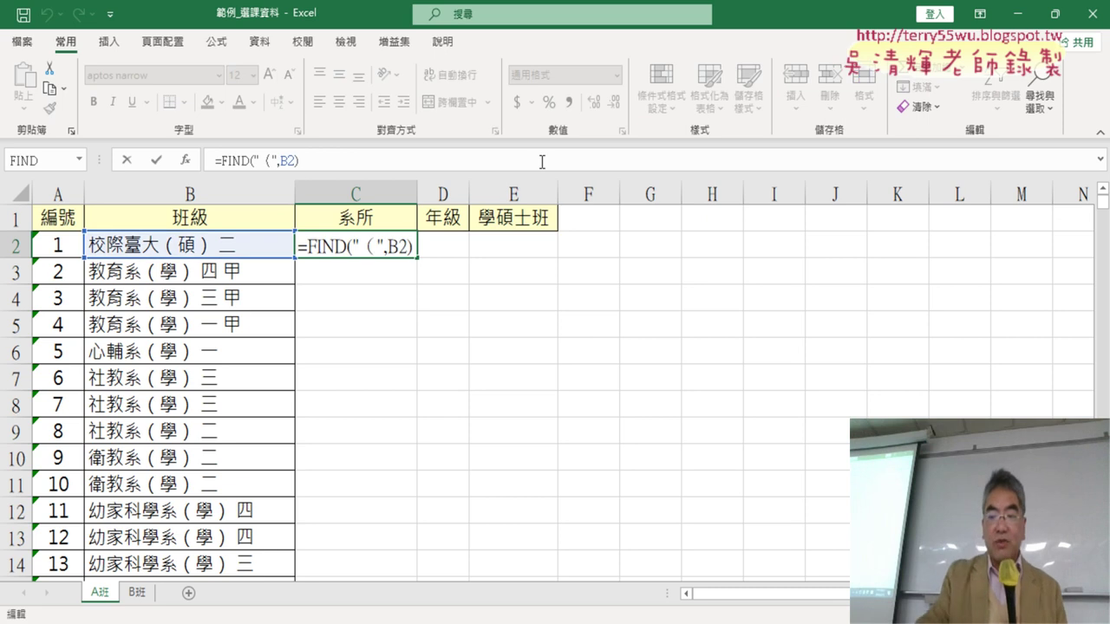
{"action": "type", "text": "-"}
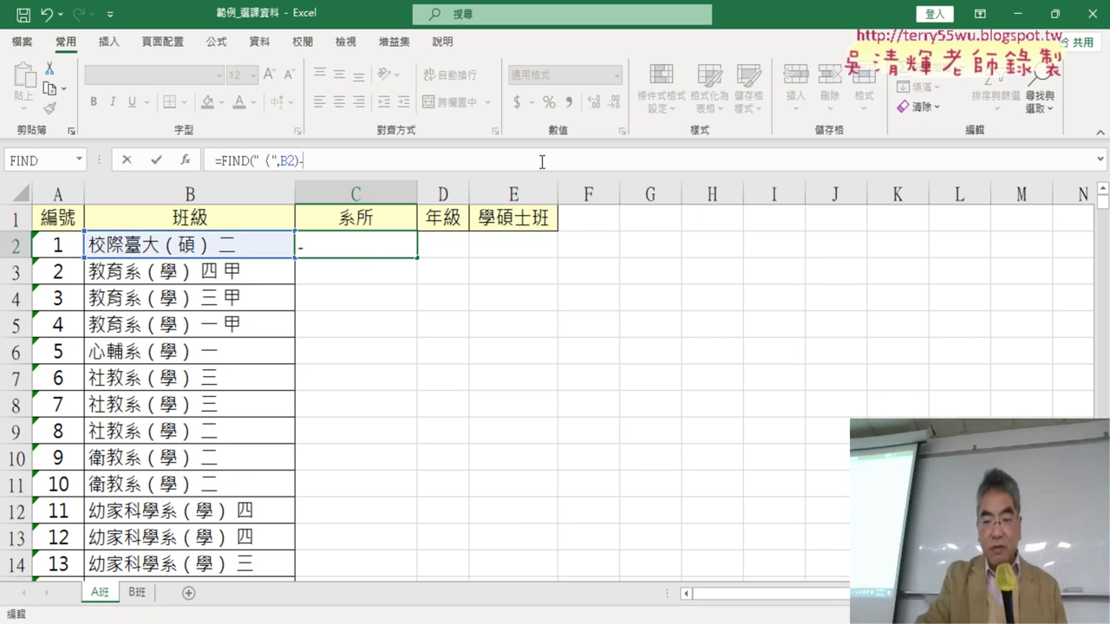
{"action": "type", "text": "1"}
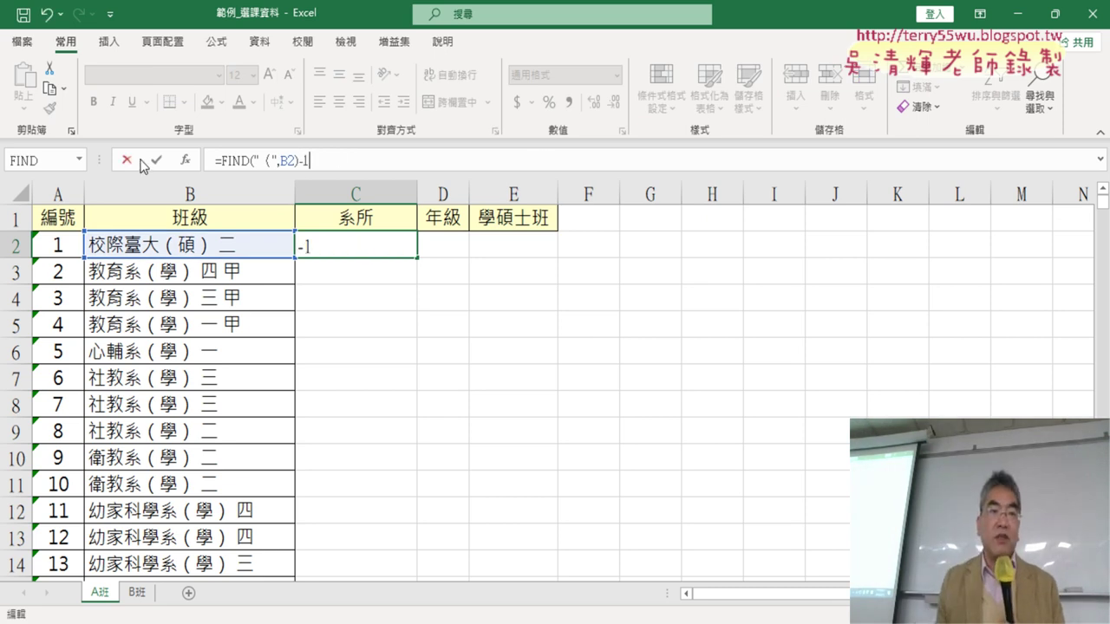
{"action": "left_click", "coordinate": [156, 161]}
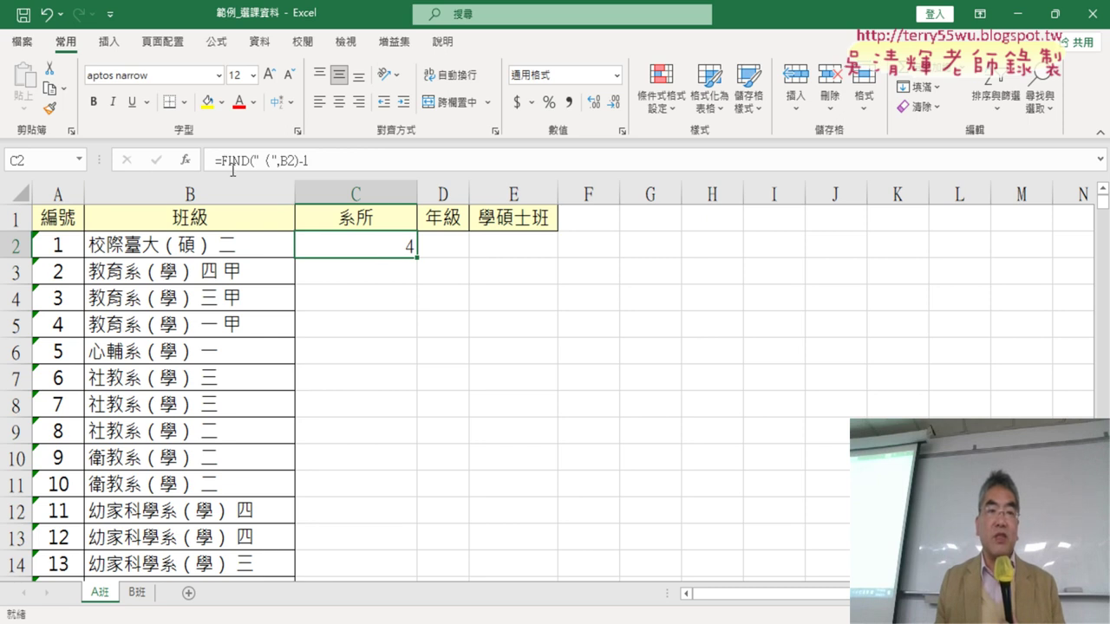
{"action": "left_click_drag", "start_coordinate": [222, 160], "coordinate": [368, 158]}
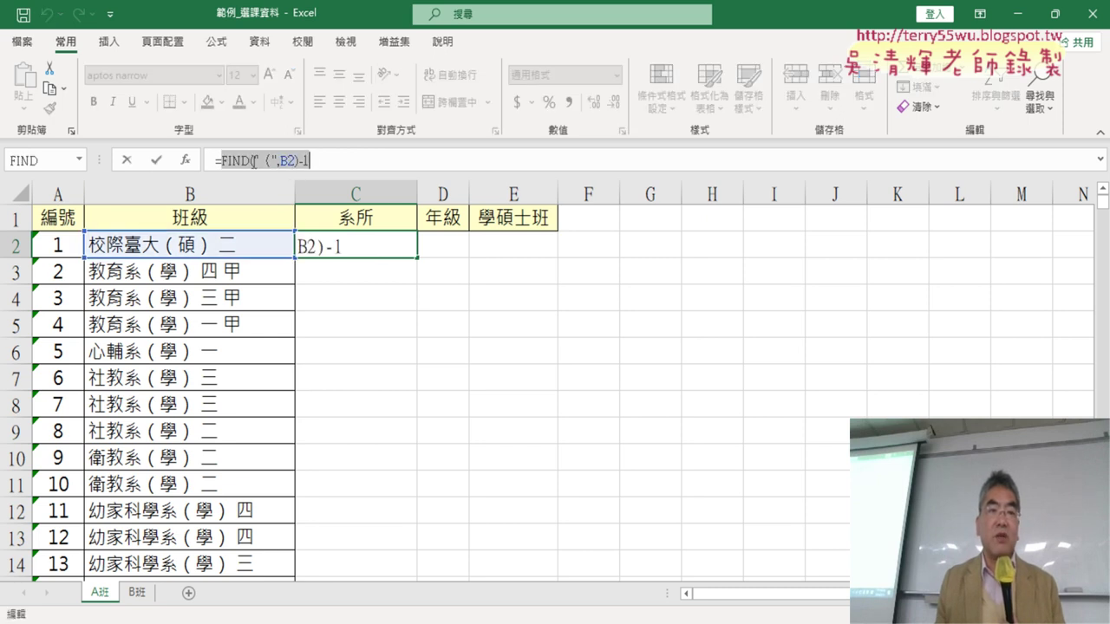
{"action": "right_click", "coordinate": [253, 162]}
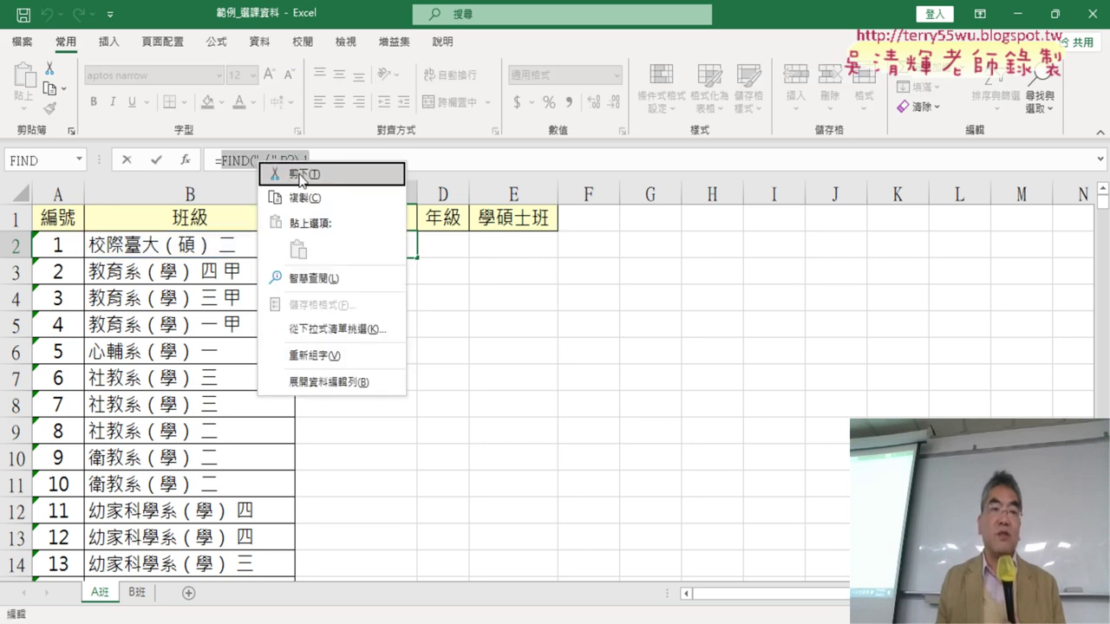
Step: Cut the FIND expression from C2 and insert the LEFT text function
{"action": "left_click", "coordinate": [299, 174]}
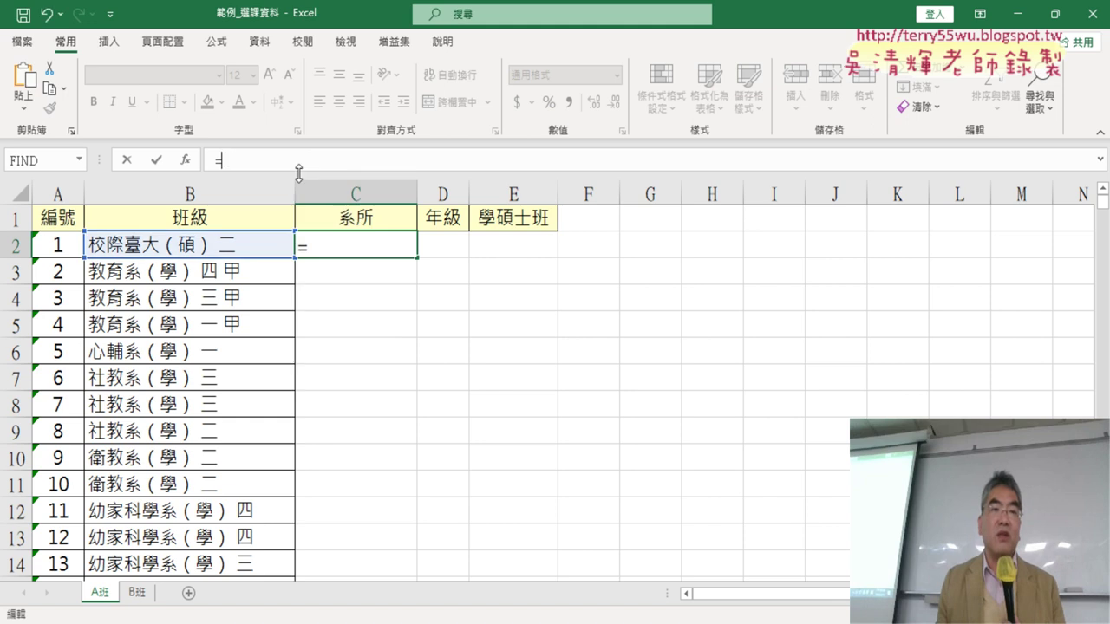
{"action": "left_click", "coordinate": [186, 161]}
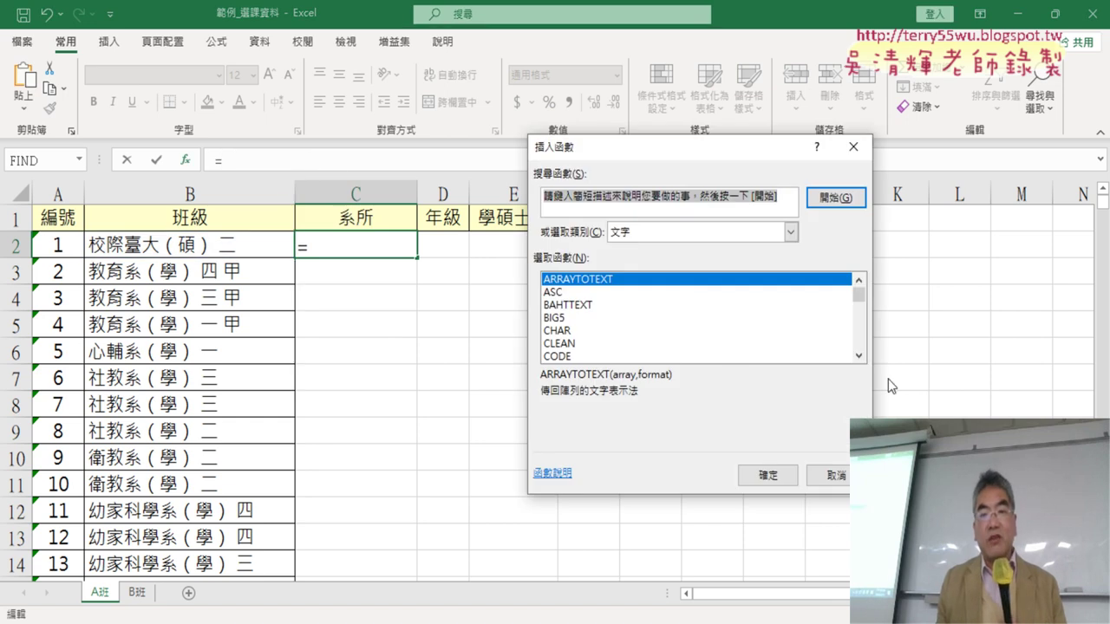
{"action": "left_click", "coordinate": [859, 355]}
{"action": "left_click", "coordinate": [858, 355]}
{"action": "left_click", "coordinate": [858, 355]}
{"action": "left_click", "coordinate": [858, 355]}
{"action": "left_click", "coordinate": [858, 355]}
{"action": "left_click", "coordinate": [859, 356]}
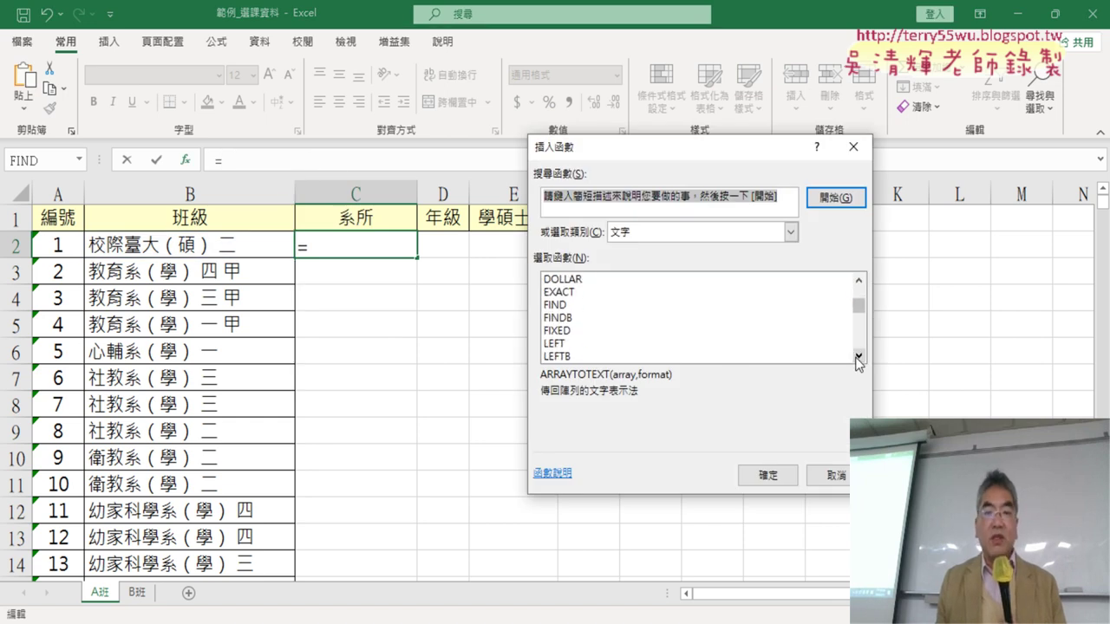
{"action": "left_click", "coordinate": [602, 345]}
{"action": "left_click", "coordinate": [767, 476]}
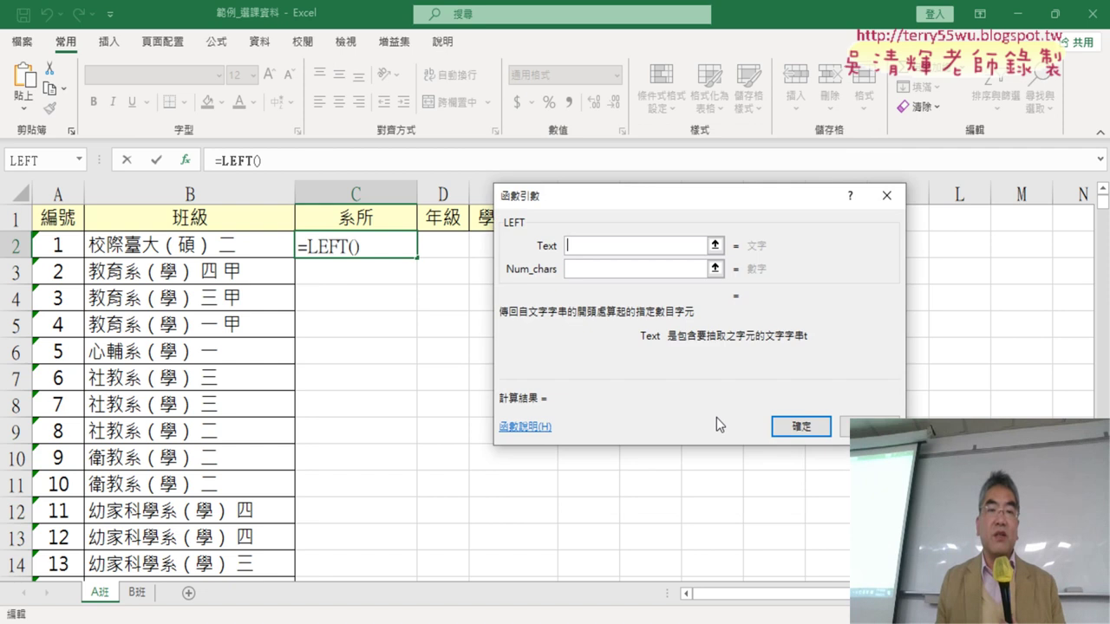
Step: Paste FIND("（",B2)-1 into Num_chars and set Text to B2, previewing 校際臺大
{"action": "left_click", "coordinate": [579, 271]}
{"action": "right_click", "coordinate": [577, 270]}
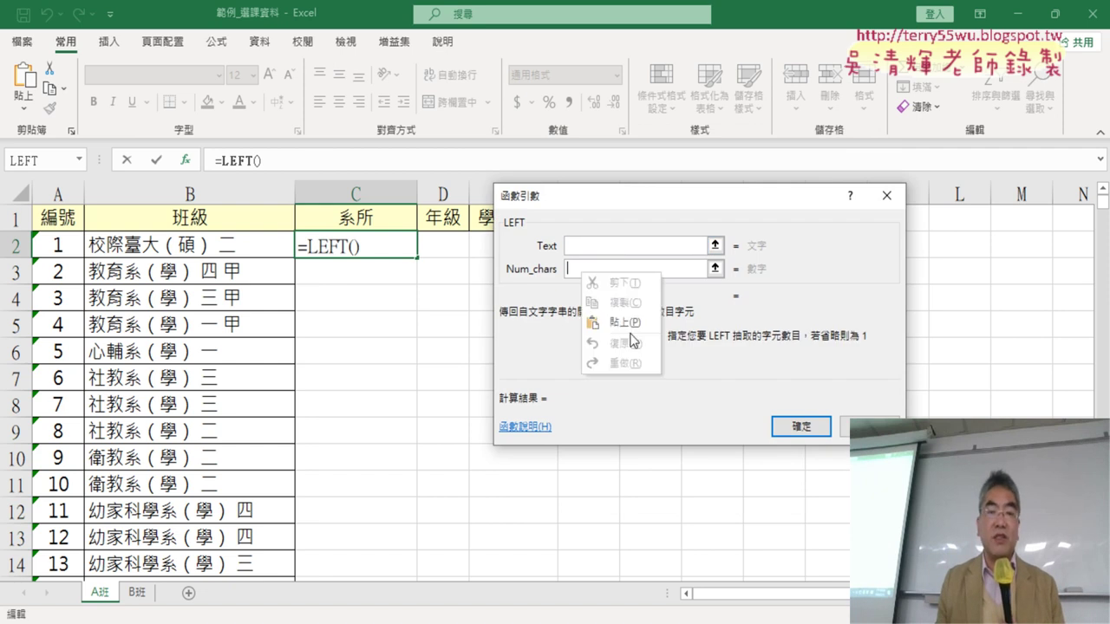
{"action": "left_click", "coordinate": [629, 328]}
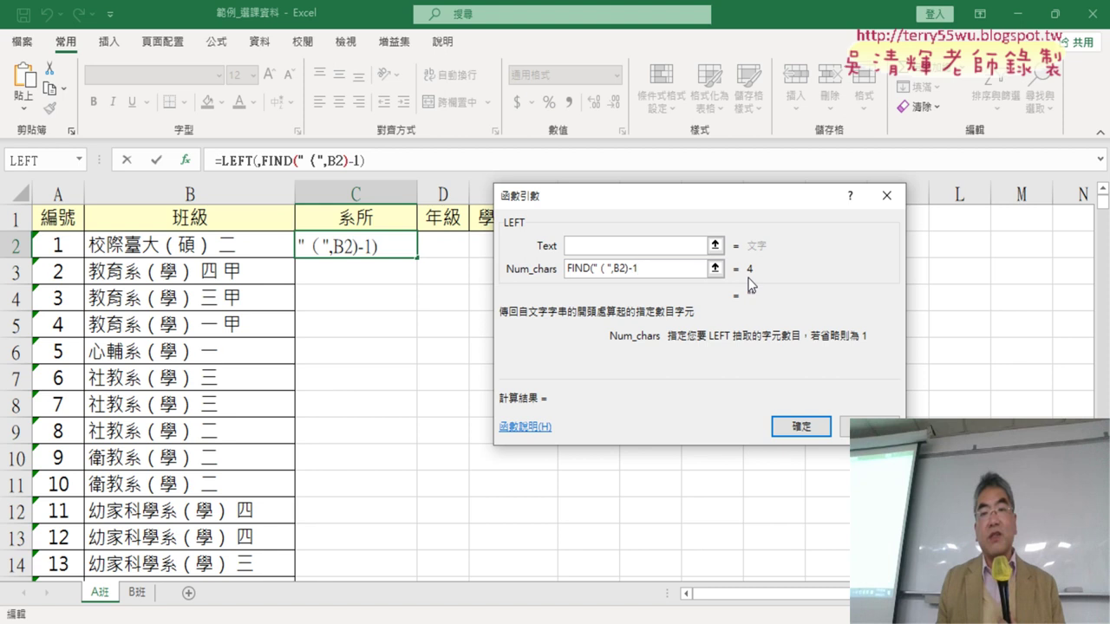
{"action": "left_click", "coordinate": [580, 246]}
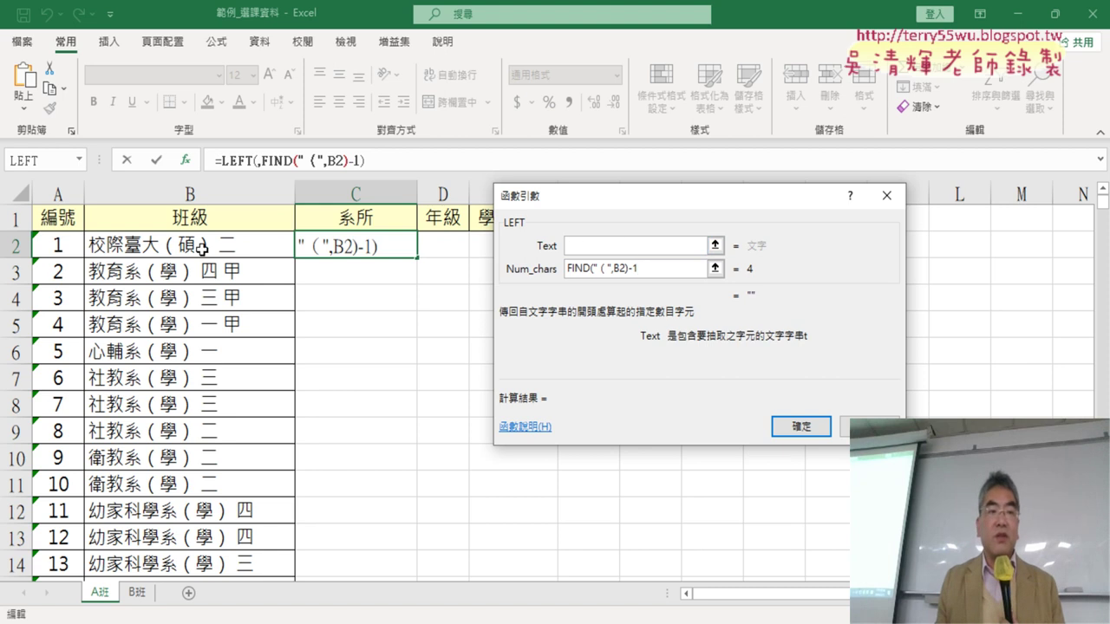
{"action": "left_click", "coordinate": [176, 246]}
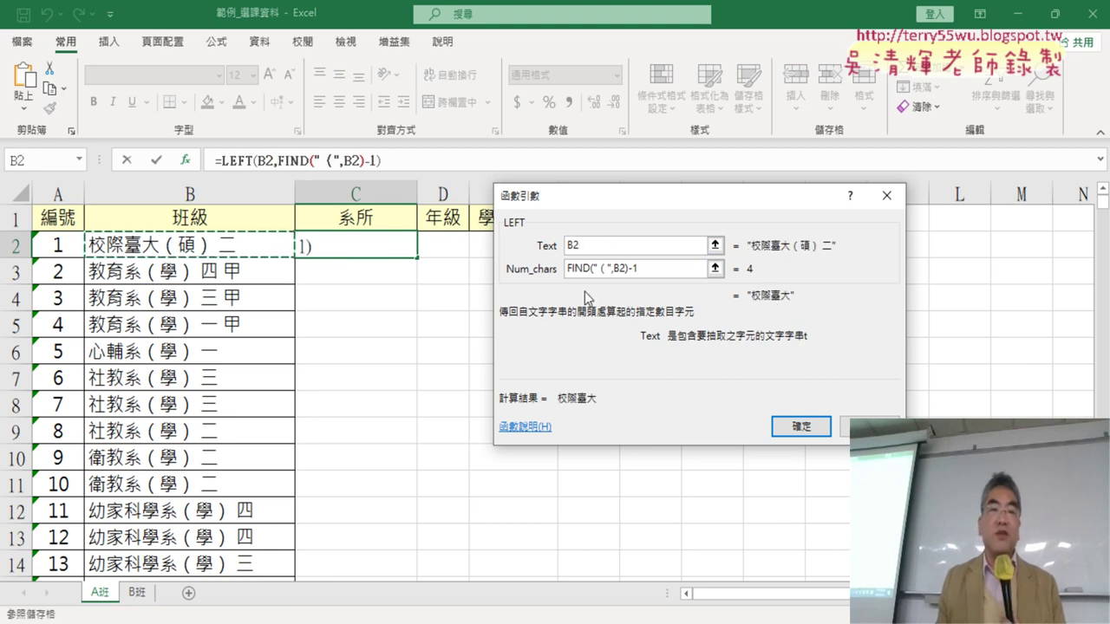
Step: Commit =LEFT(B2,FIND("（",B2)-1) in C2 and fill it down the whole 系所 column
{"action": "left_click", "coordinate": [801, 427]}
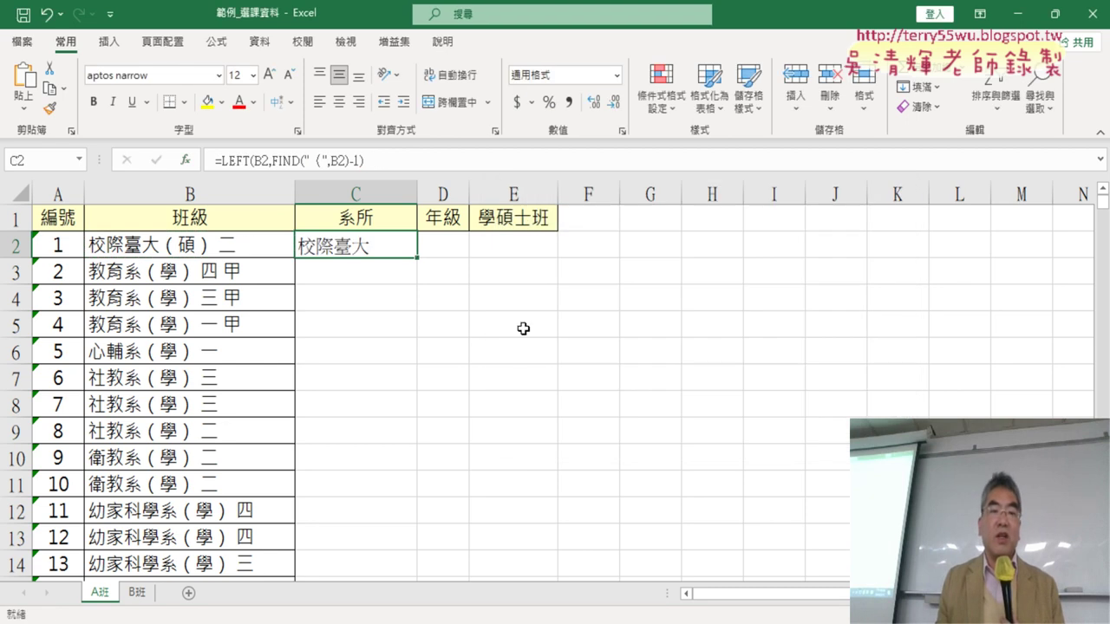
{"action": "double_click", "coordinate": [419, 259]}
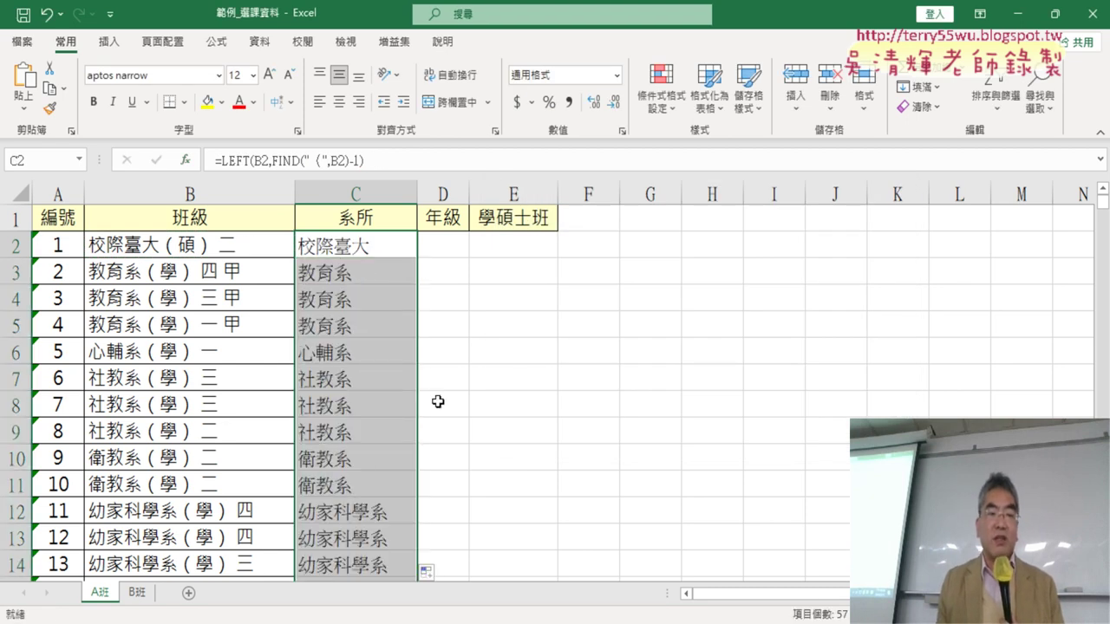
{"action": "scroll", "coordinate": [438, 401], "scroll_direction": "down", "scroll_amount": 3}
{"action": "scroll", "coordinate": [356, 358], "scroll_direction": "down", "scroll_amount": 2}
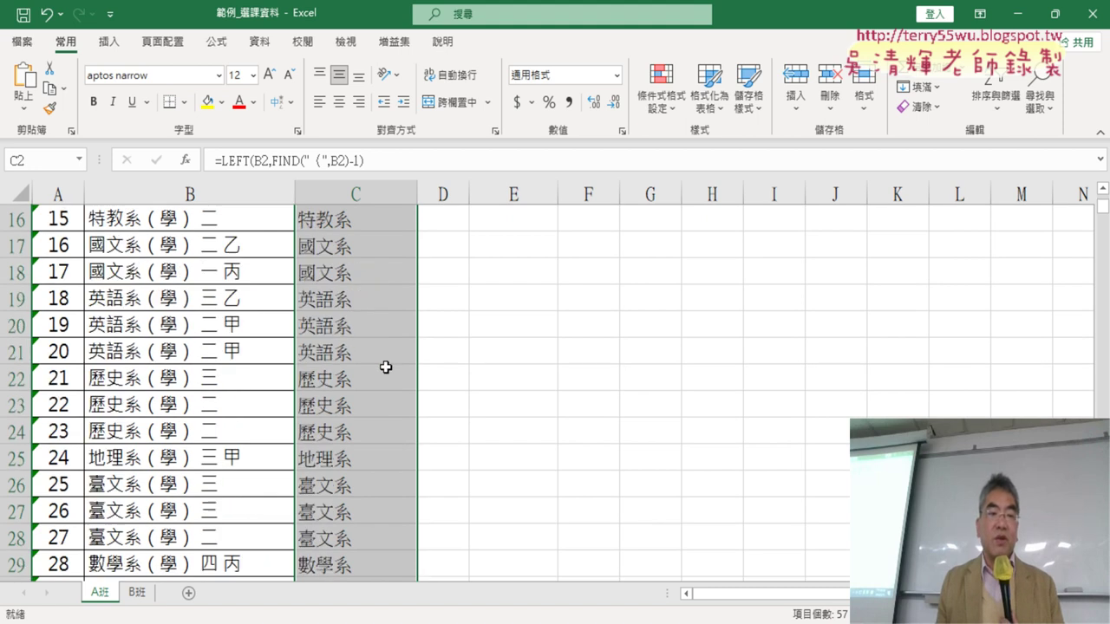
{"action": "scroll", "coordinate": [381, 367], "scroll_direction": "down", "scroll_amount": 5}
{"action": "scroll", "coordinate": [381, 367], "scroll_direction": "down", "scroll_amount": 3}
{"action": "scroll", "coordinate": [381, 367], "scroll_direction": "up", "scroll_amount": 3}
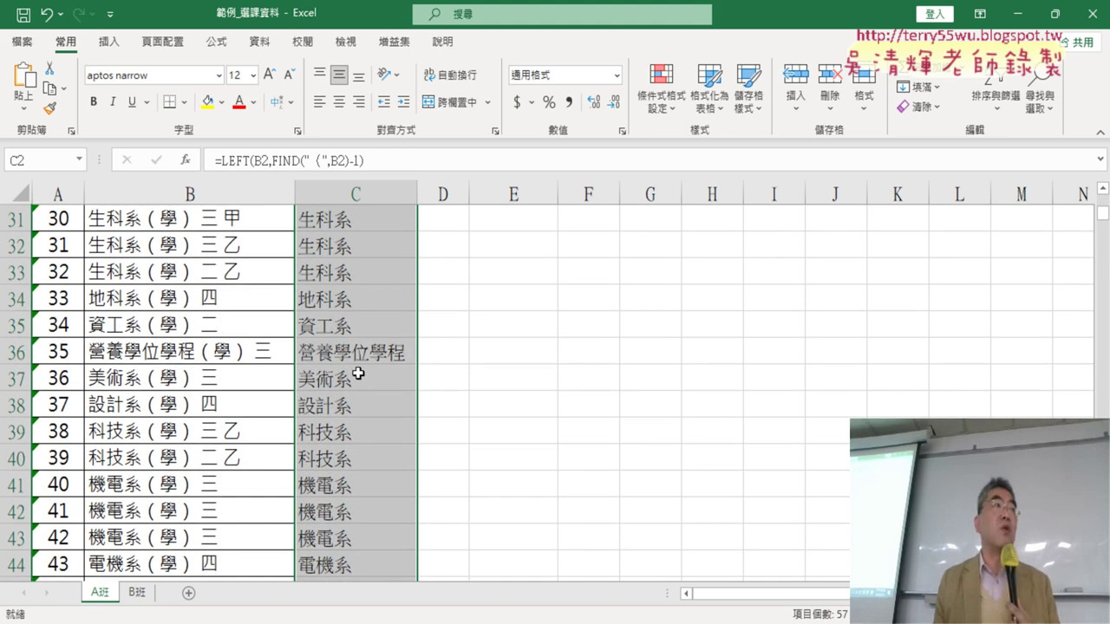
{"action": "scroll", "coordinate": [362, 372], "scroll_direction": "up", "scroll_amount": 6}
{"action": "scroll", "coordinate": [378, 364], "scroll_direction": "up", "scroll_amount": 4}
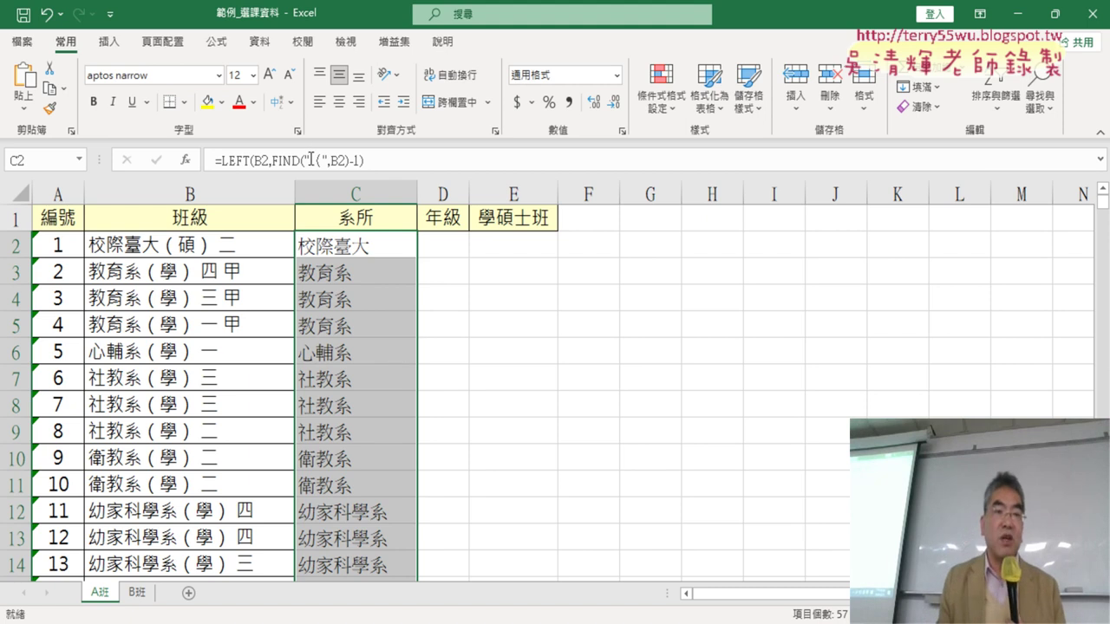
{"action": "left_click", "coordinate": [443, 247]}
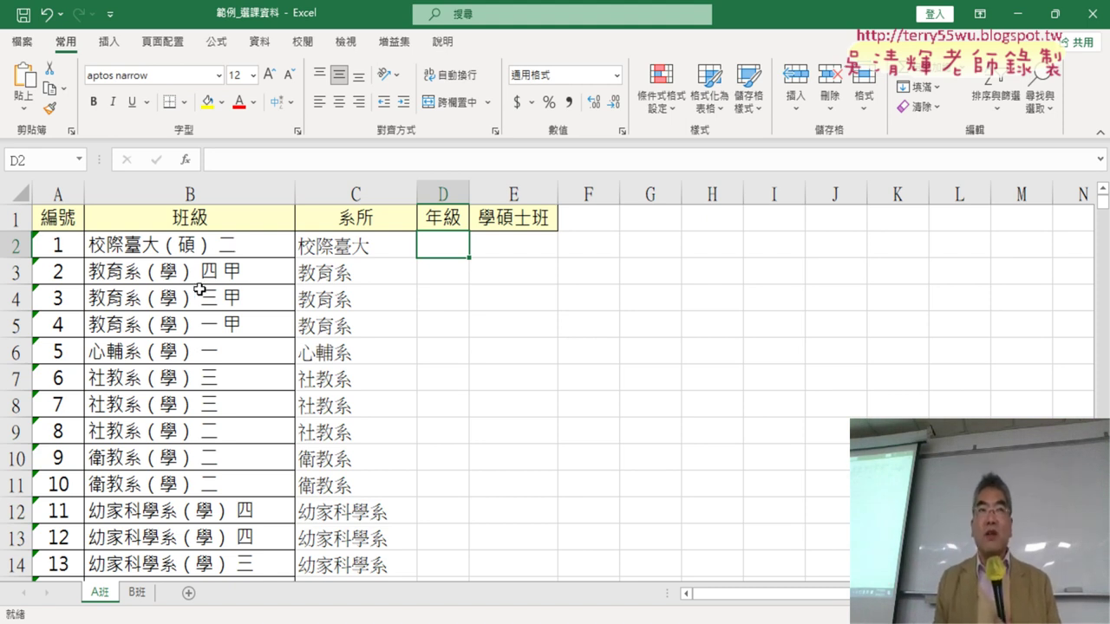
{"action": "double_click", "coordinate": [199, 245]}
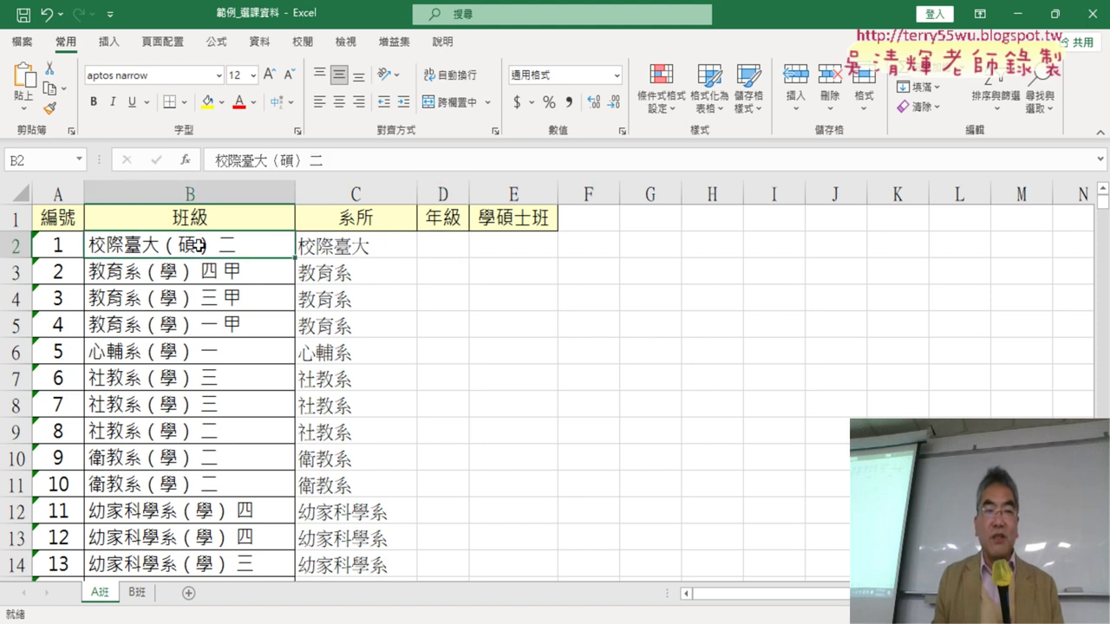
{"action": "left_click", "coordinate": [214, 244]}
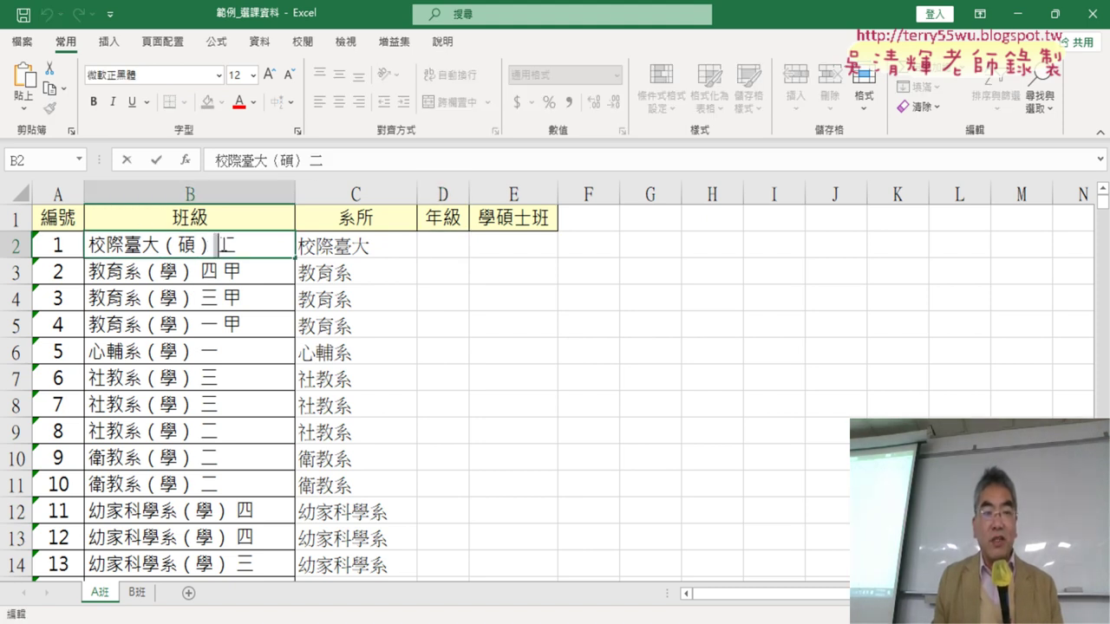
{"action": "left_click", "coordinate": [224, 244]}
{"action": "left_click", "coordinate": [235, 244]}
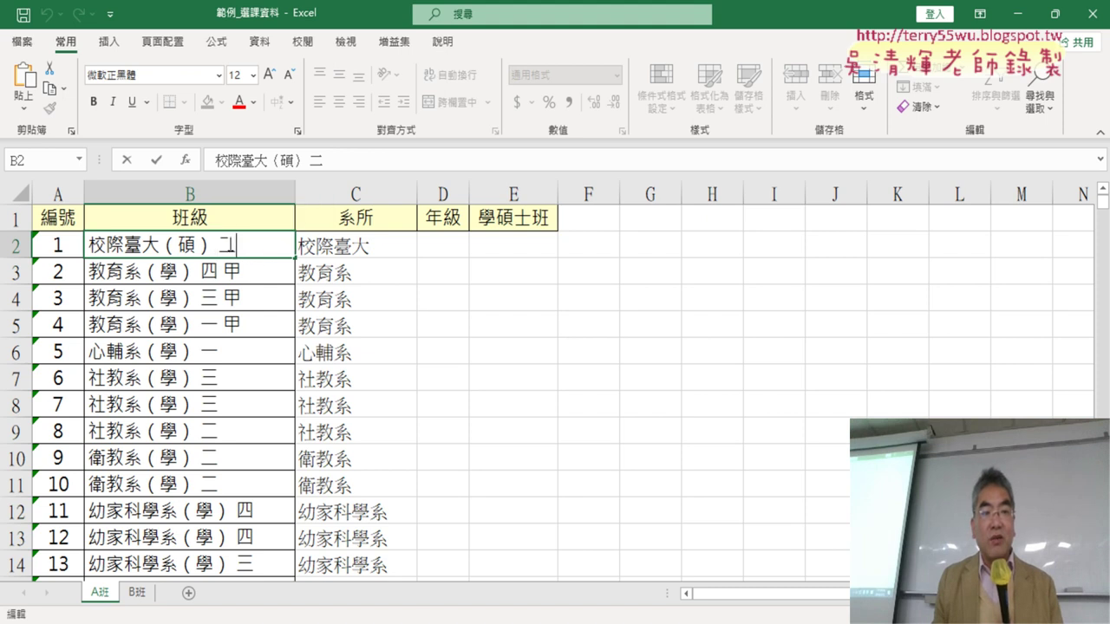
{"action": "left_click", "coordinate": [222, 244]}
{"action": "left_click", "coordinate": [241, 244]}
{"action": "left_click", "coordinate": [449, 241]}
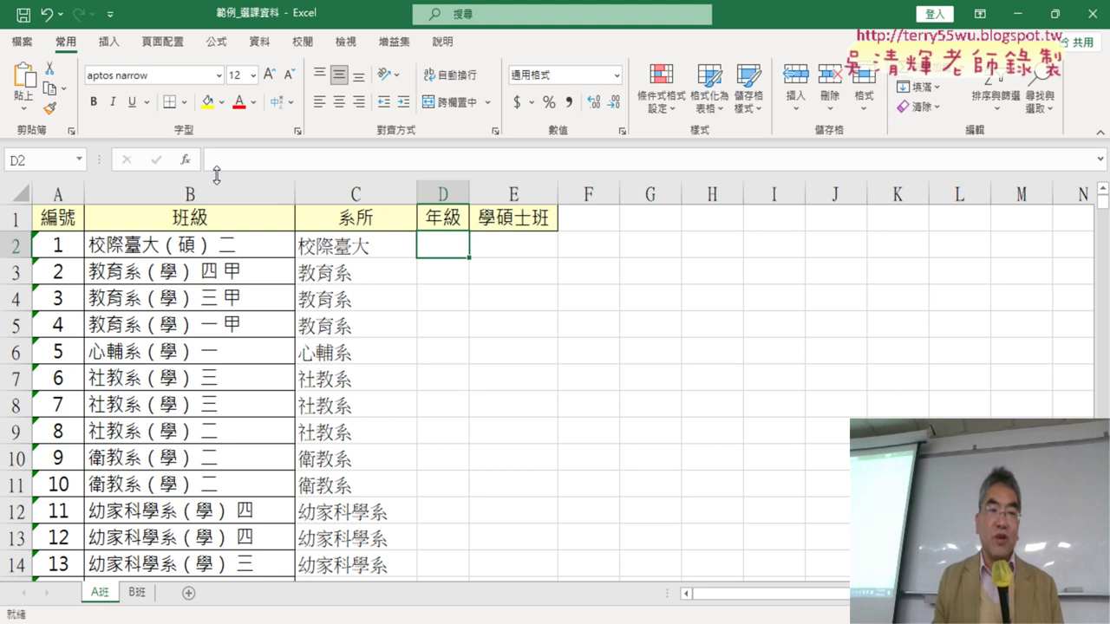
{"action": "left_click", "coordinate": [184, 159]}
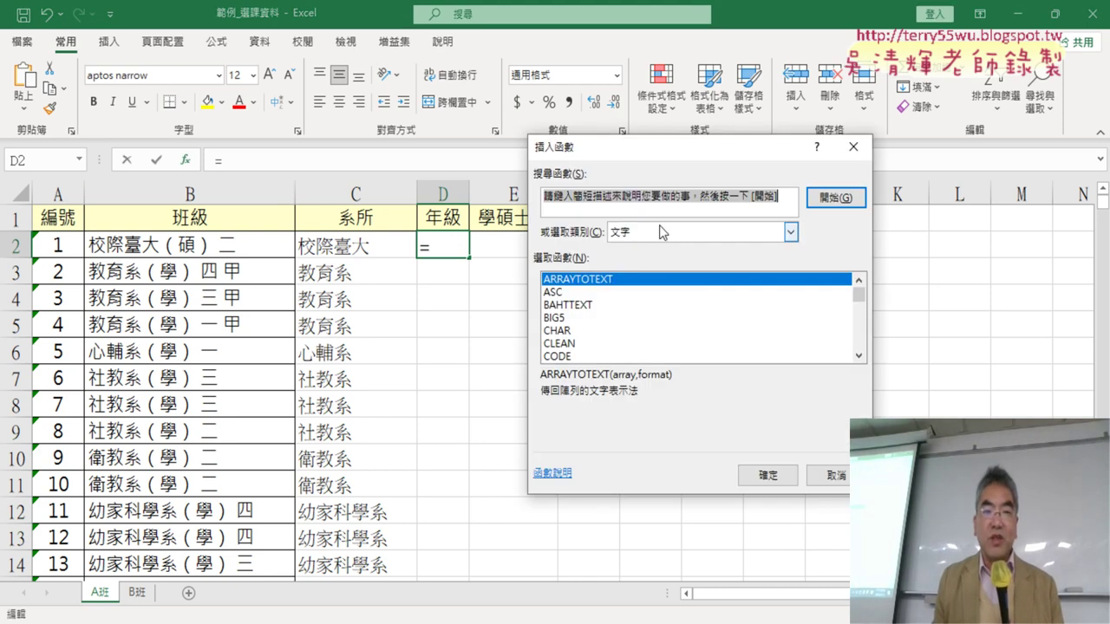
{"action": "left_click", "coordinate": [860, 355]}
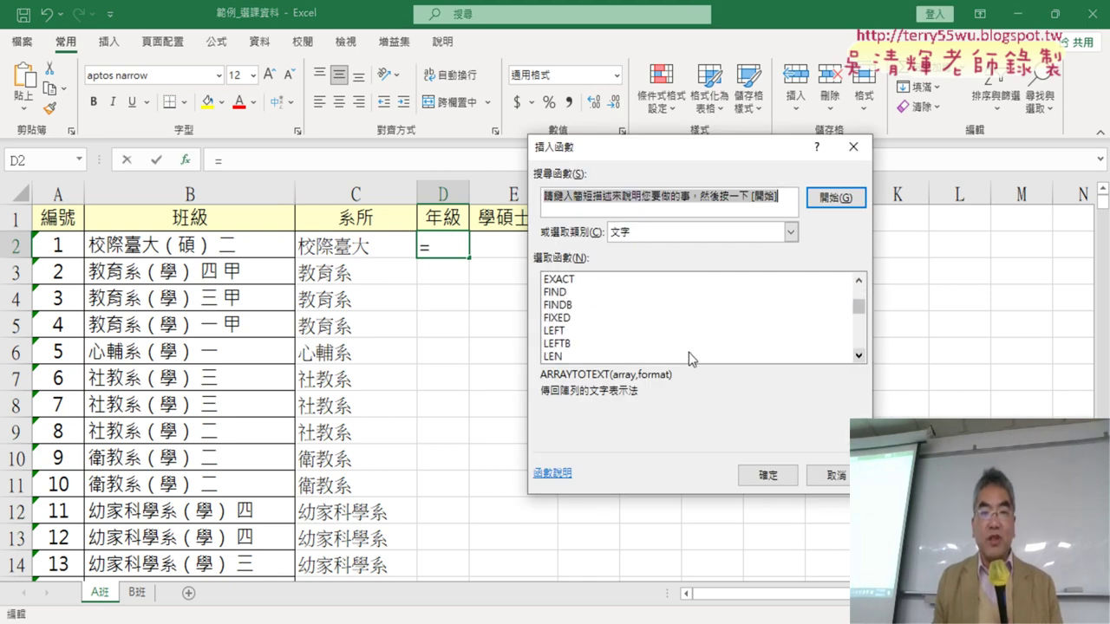
{"action": "left_click", "coordinate": [559, 292]}
{"action": "left_click", "coordinate": [781, 470]}
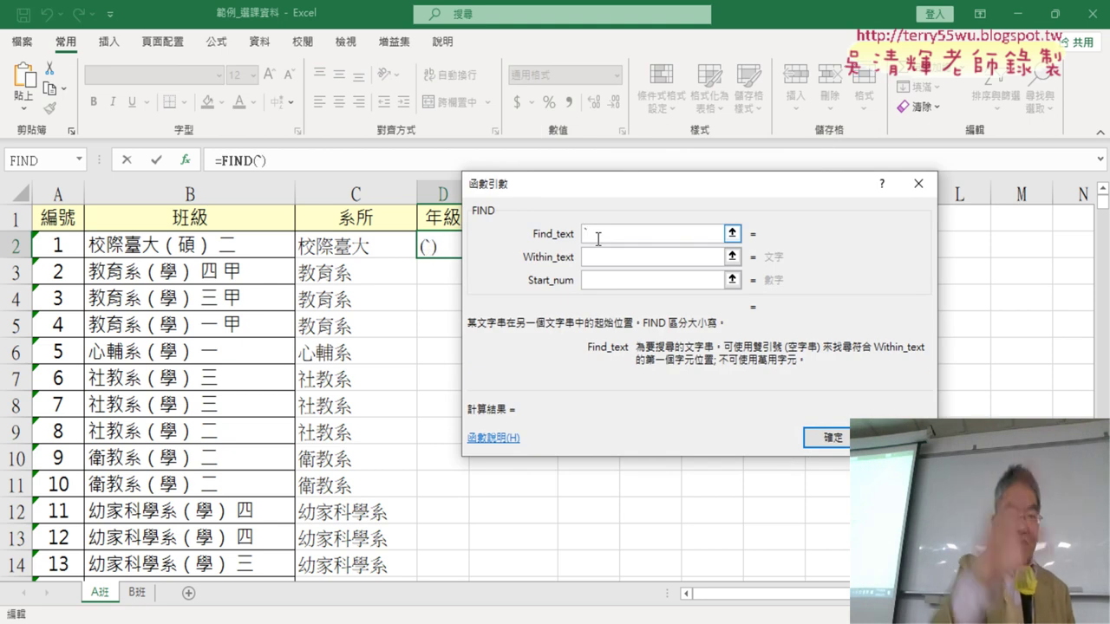
{"action": "type", "text": "\""}
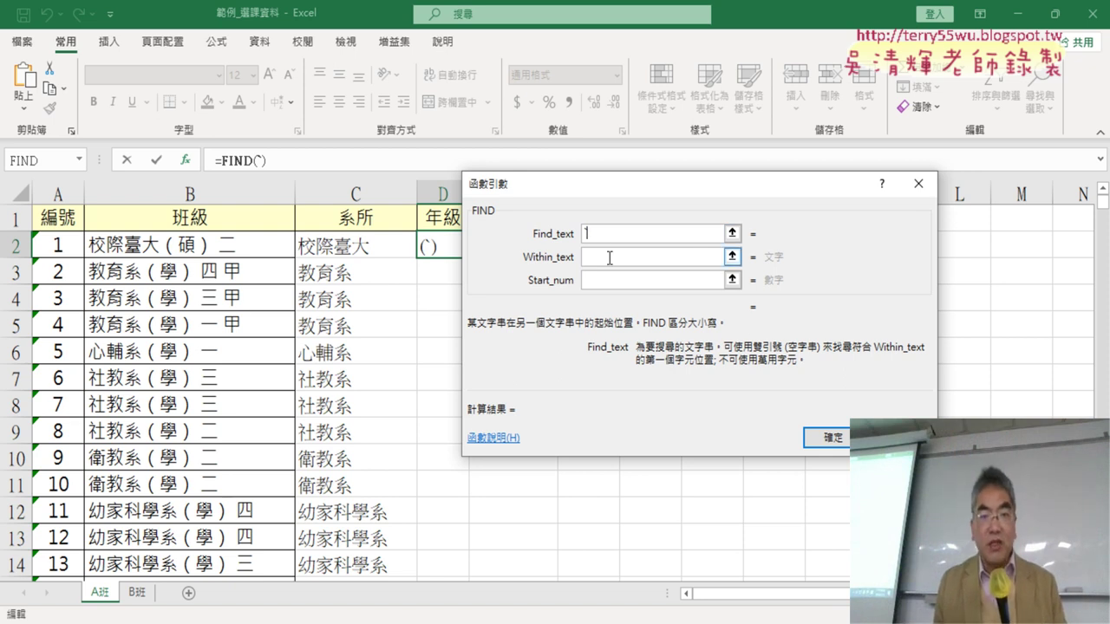
{"action": "key", "text": "BackSpace"}
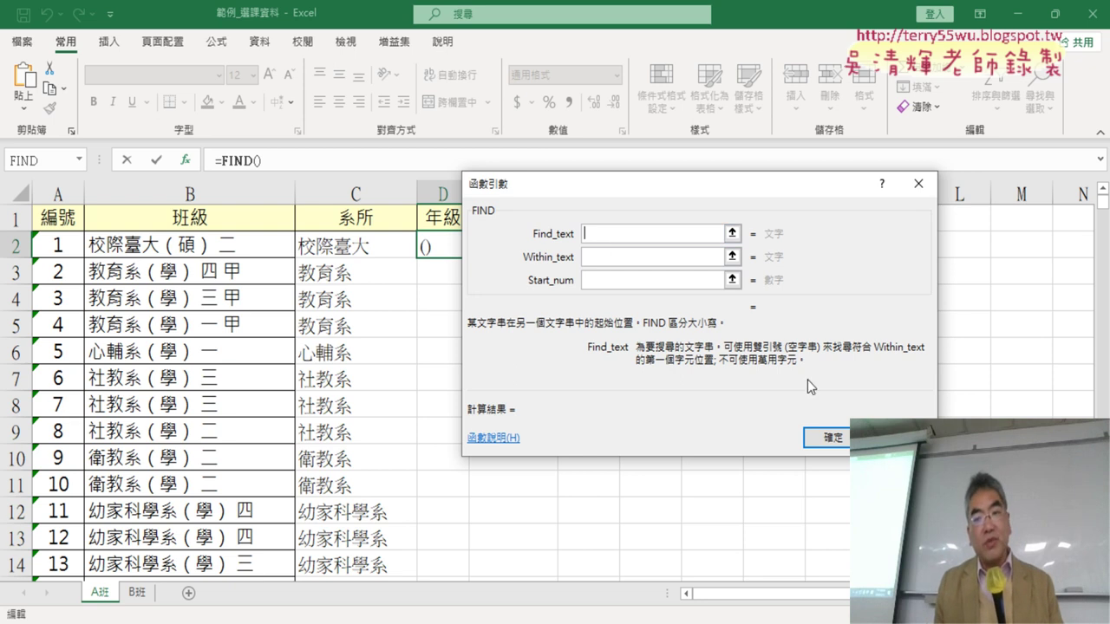
{"action": "key", "text": "Escape"}
Step: Grab the closing bracket ） from B2's class name and insert FIND in D2
{"action": "left_click", "coordinate": [198, 246]}
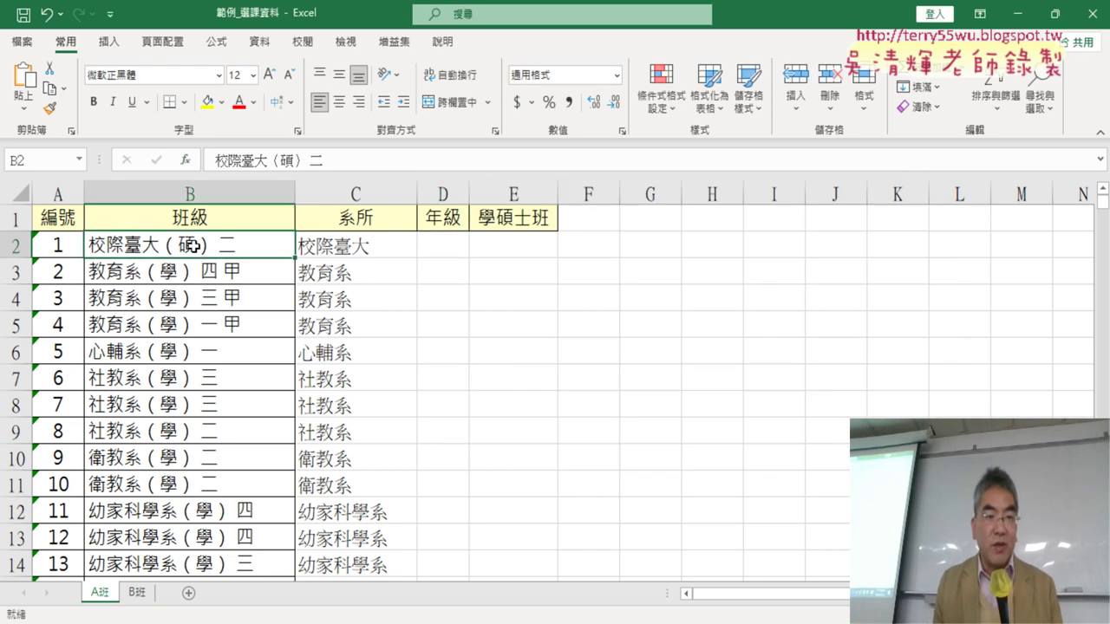
{"action": "double_click", "coordinate": [205, 246]}
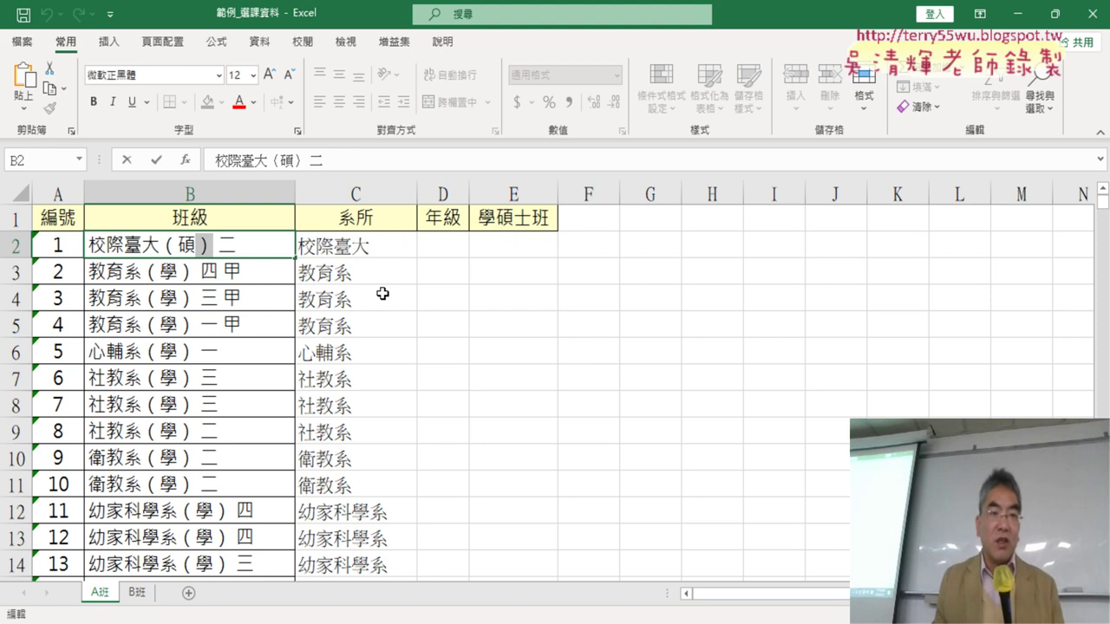
{"action": "left_click", "coordinate": [453, 247]}
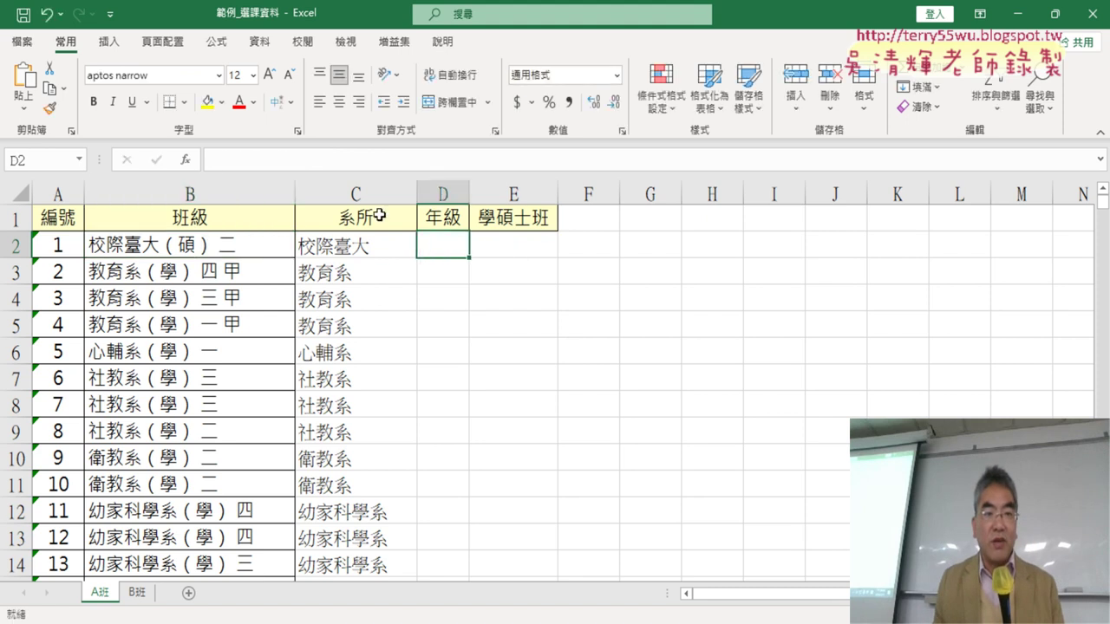
{"action": "left_click", "coordinate": [185, 160]}
{"action": "left_click", "coordinate": [858, 356]}
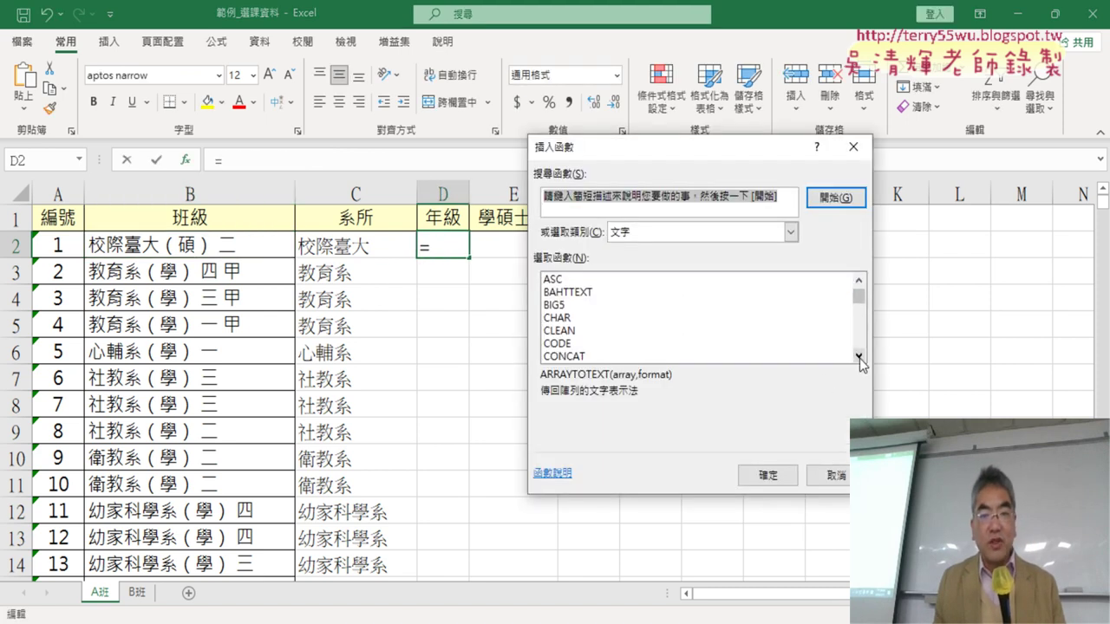
{"action": "left_click", "coordinate": [570, 330]}
{"action": "double_click", "coordinate": [569, 330]}
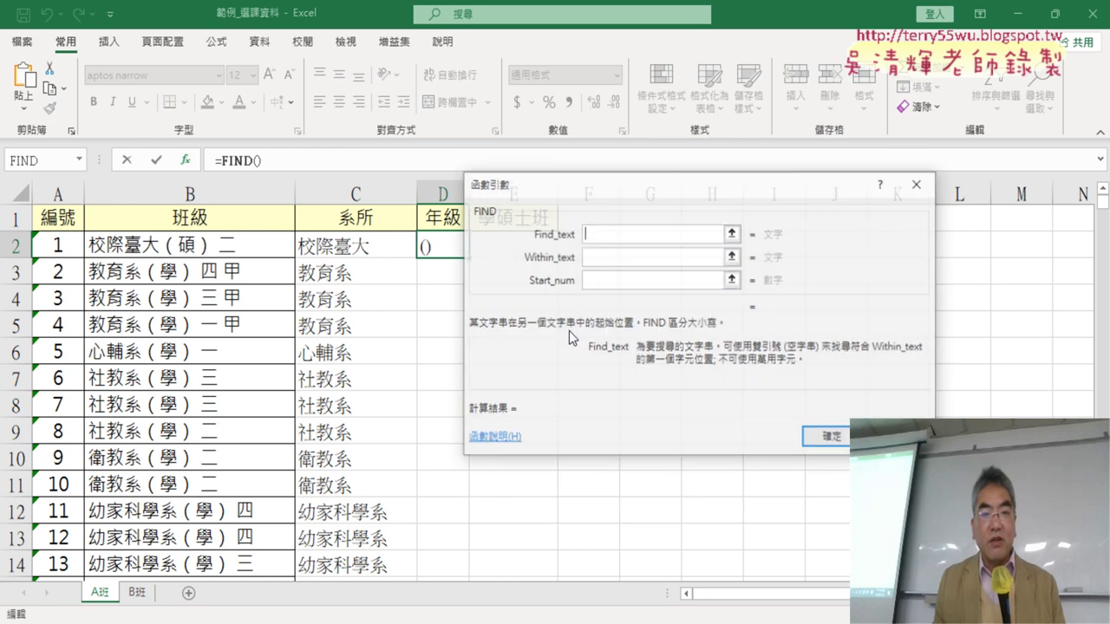
Step: Enter =FIND("）",B2) in D2 using the pasted bracket and B2 as the search text
{"action": "right_click", "coordinate": [605, 234]}
{"action": "left_click", "coordinate": [659, 285]}
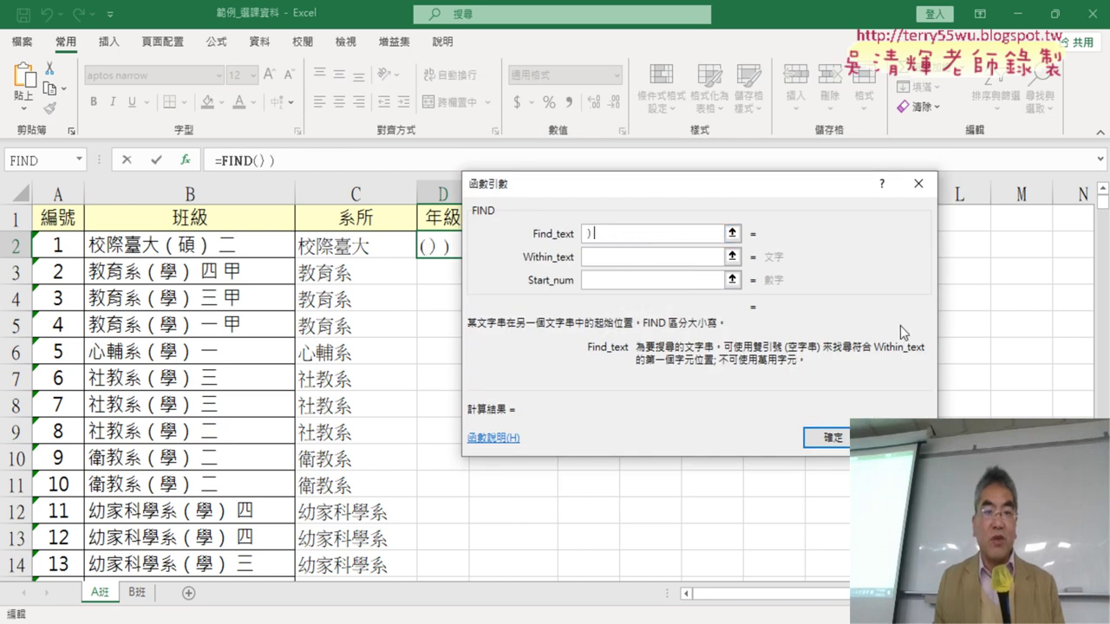
{"action": "left_click", "coordinate": [582, 251]}
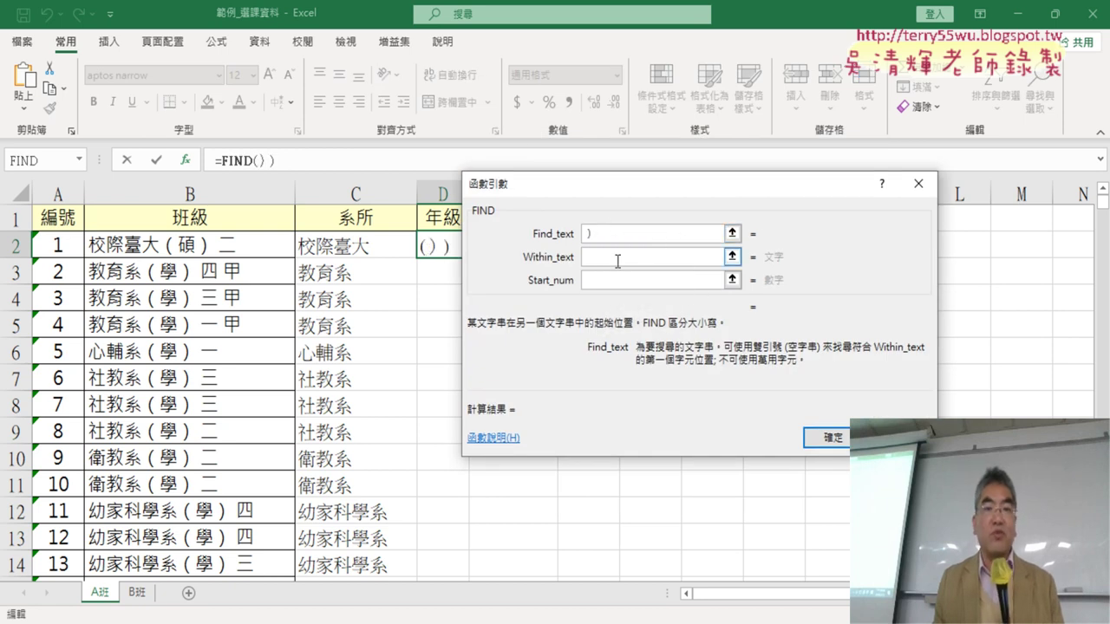
{"action": "left_click", "coordinate": [617, 258]}
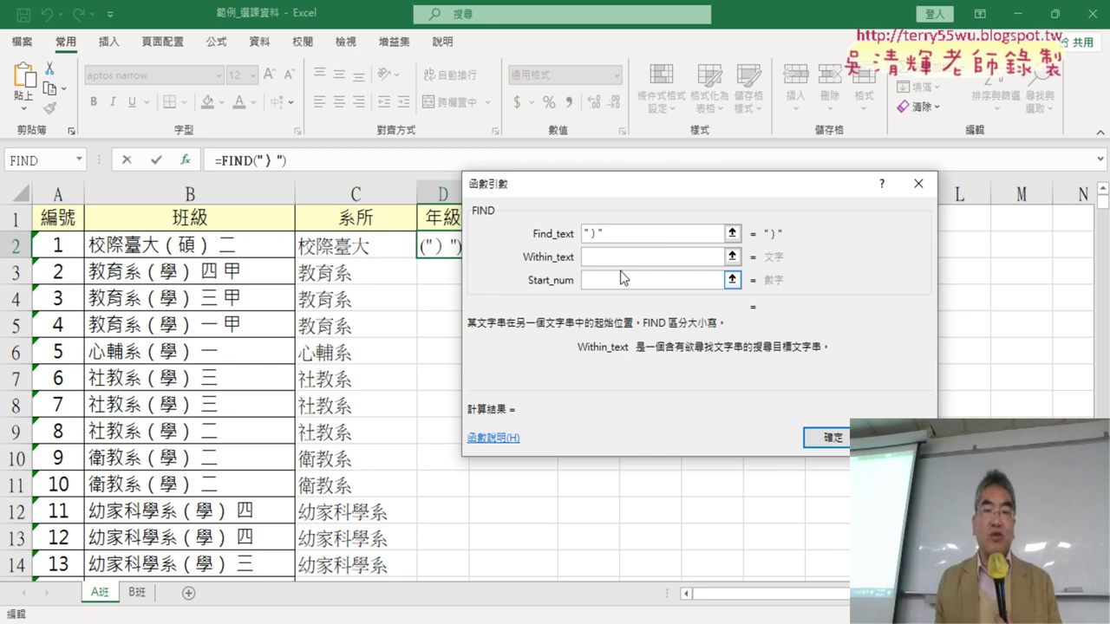
{"action": "left_click", "coordinate": [149, 247]}
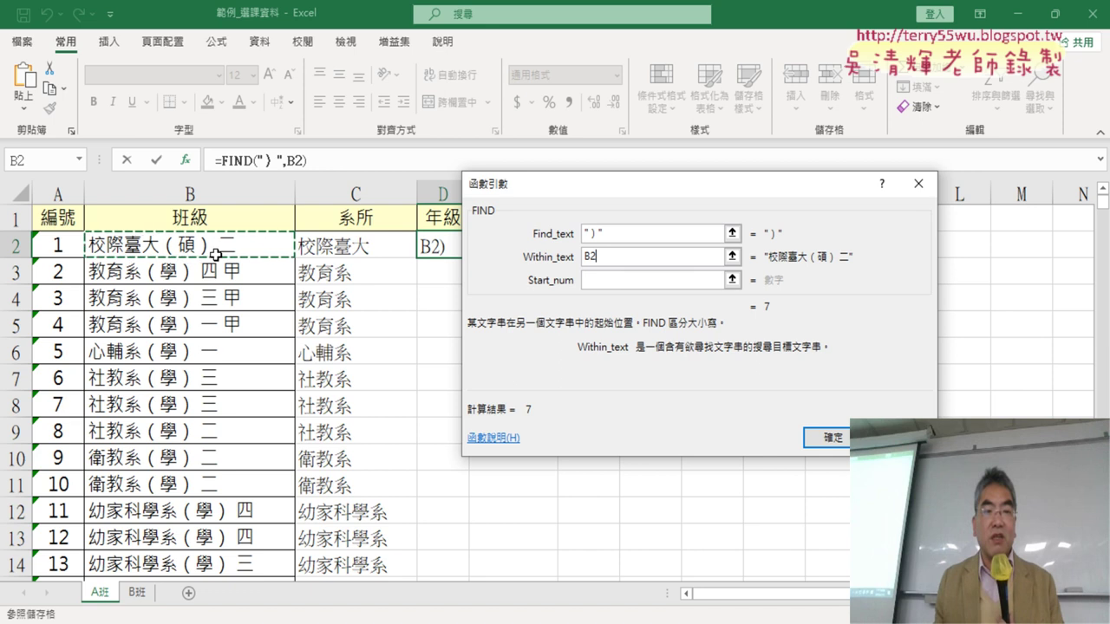
{"action": "left_click_drag", "start_coordinate": [519, 215], "coordinate": [650, 207]}
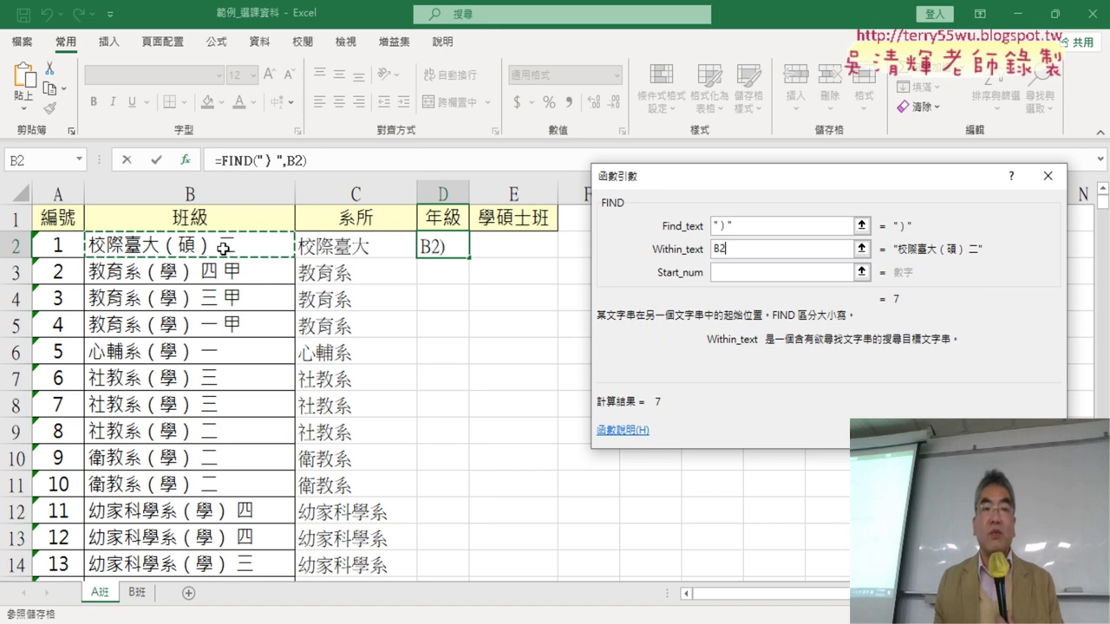
{"action": "key", "text": "Return"}
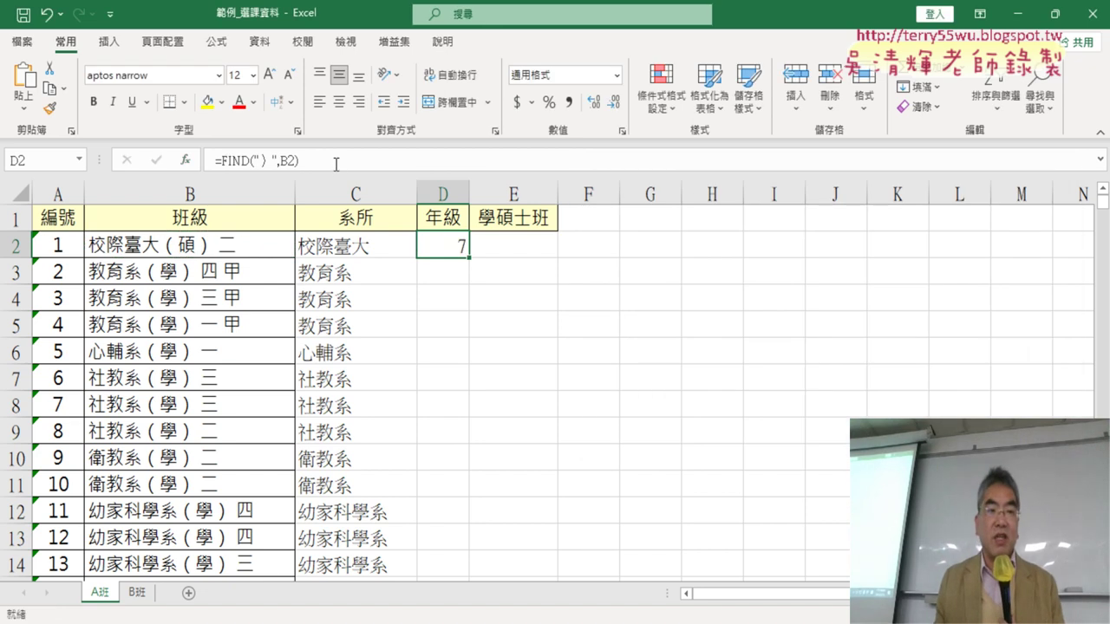
Step: Append +2 to D2's FIND formula so it returns 9
{"action": "left_click", "coordinate": [344, 161]}
{"action": "type", "text": "+2"}
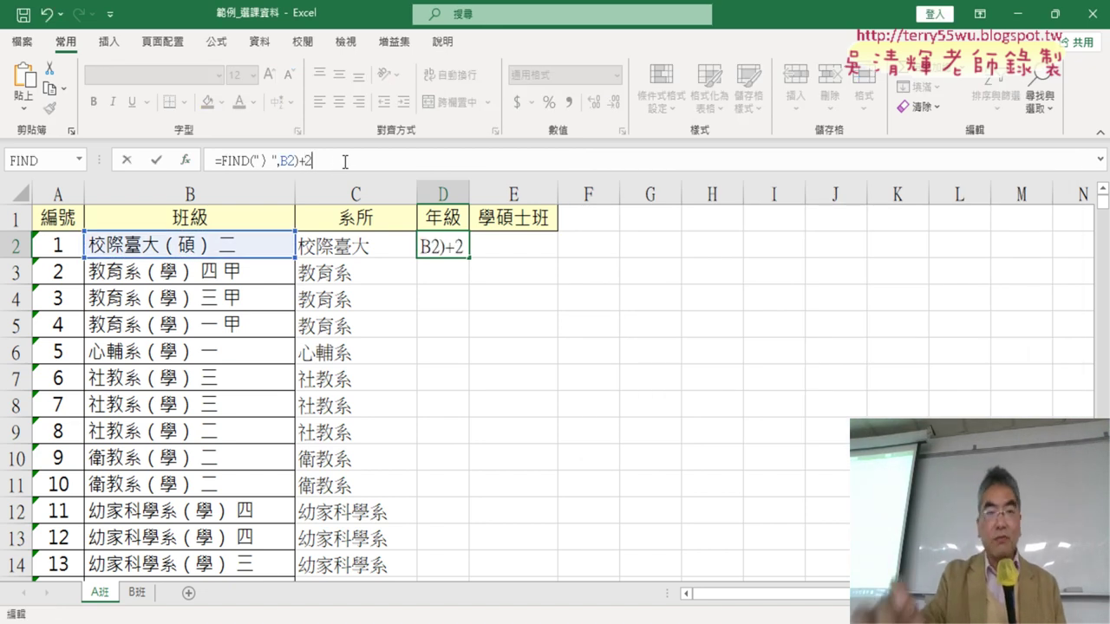
{"action": "left_click", "coordinate": [157, 161]}
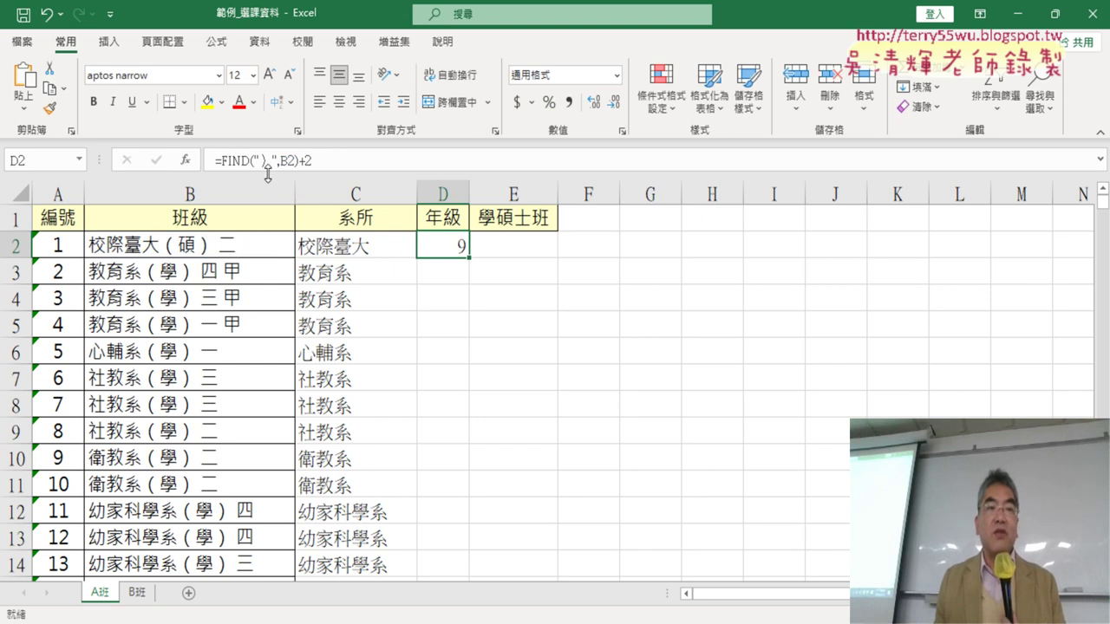
{"action": "left_click", "coordinate": [222, 162]}
Step: Cut the FIND("）",B2)+2 expression from D2 and insert the MID text function
{"action": "left_click_drag", "start_coordinate": [222, 162], "coordinate": [308, 162]}
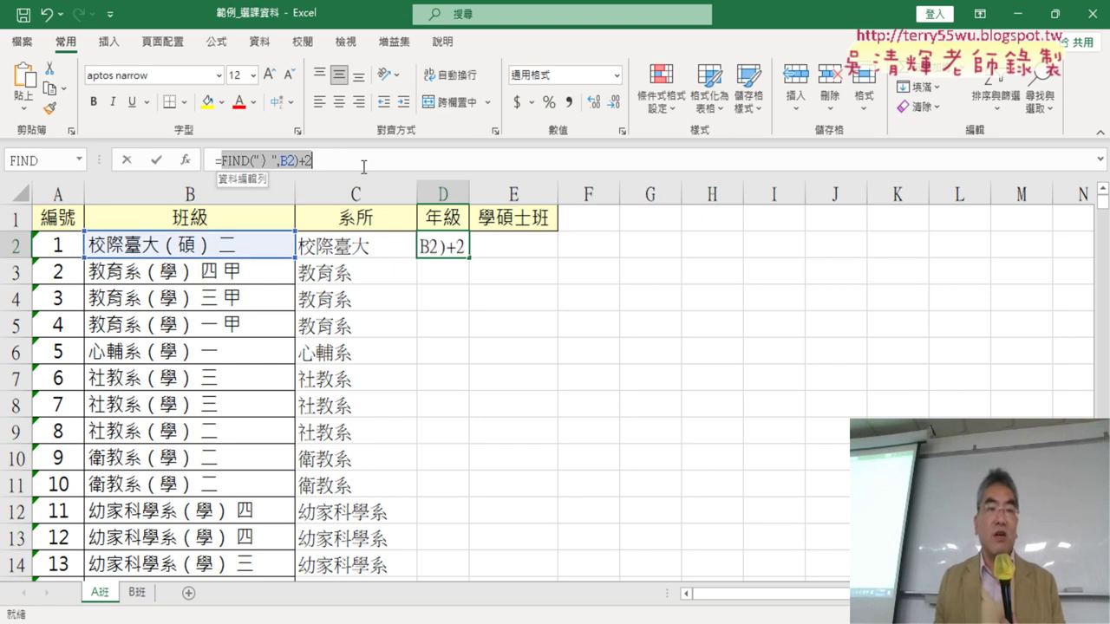
{"action": "right_click", "coordinate": [307, 164]}
{"action": "left_click", "coordinate": [340, 176]}
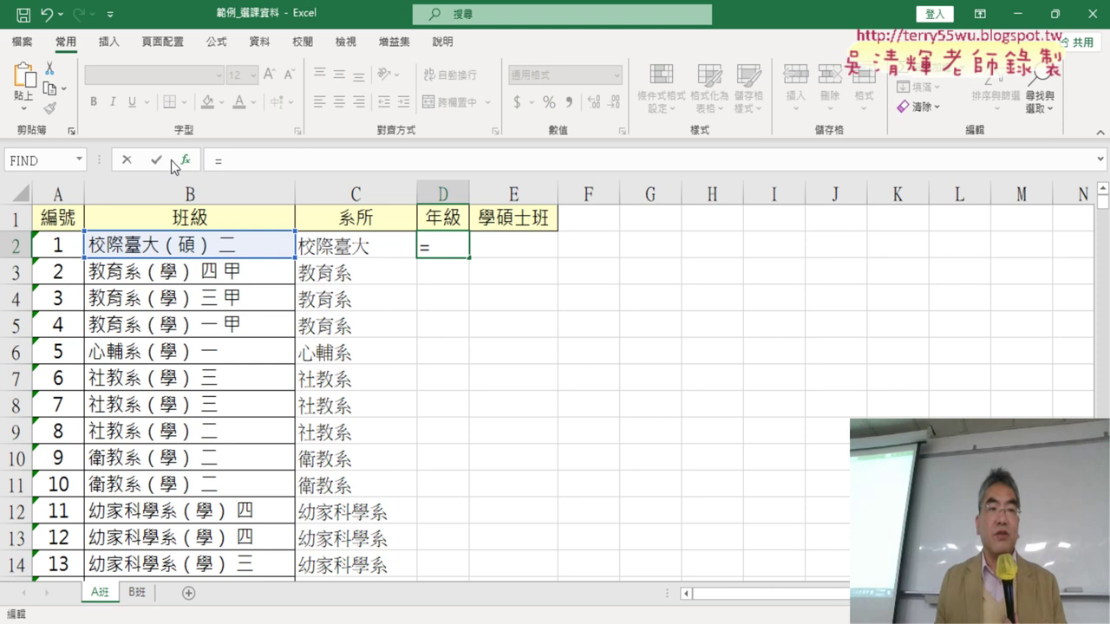
{"action": "left_click", "coordinate": [188, 162]}
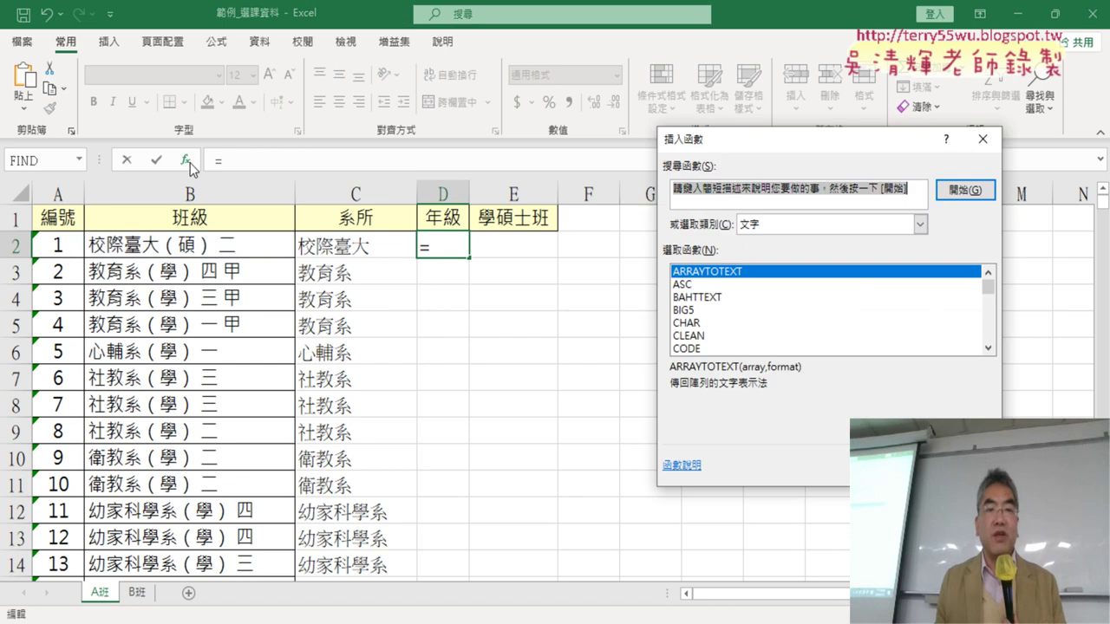
{"action": "left_click", "coordinate": [988, 349]}
{"action": "left_click", "coordinate": [987, 349]}
{"action": "left_click", "coordinate": [987, 348]}
{"action": "left_click", "coordinate": [988, 349]}
{"action": "left_click", "coordinate": [988, 349]}
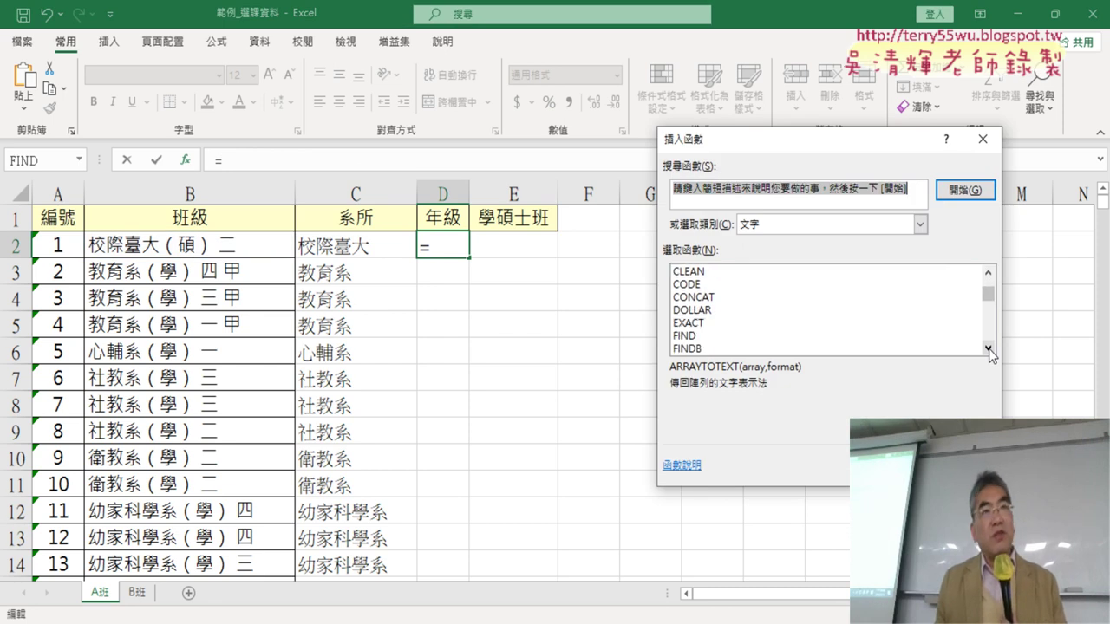
{"action": "left_click", "coordinate": [988, 348]}
{"action": "left_click", "coordinate": [988, 349]}
{"action": "left_click", "coordinate": [988, 349]}
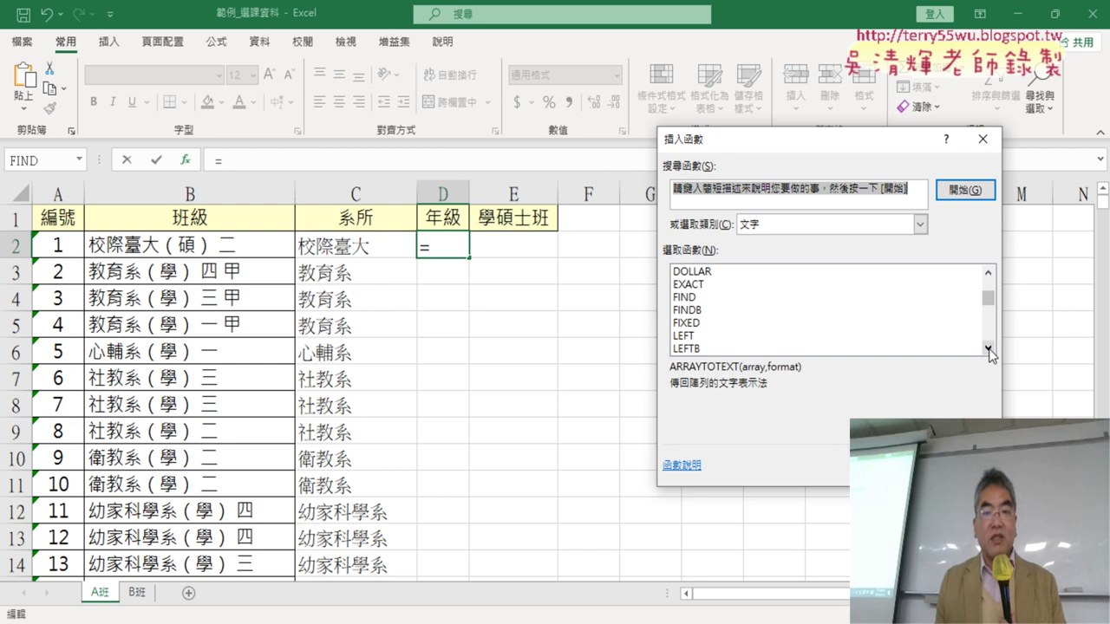
{"action": "left_click", "coordinate": [987, 349]}
{"action": "left_click", "coordinate": [988, 348]}
{"action": "left_click", "coordinate": [987, 348]}
{"action": "left_click", "coordinate": [988, 348]}
{"action": "left_click", "coordinate": [988, 348]}
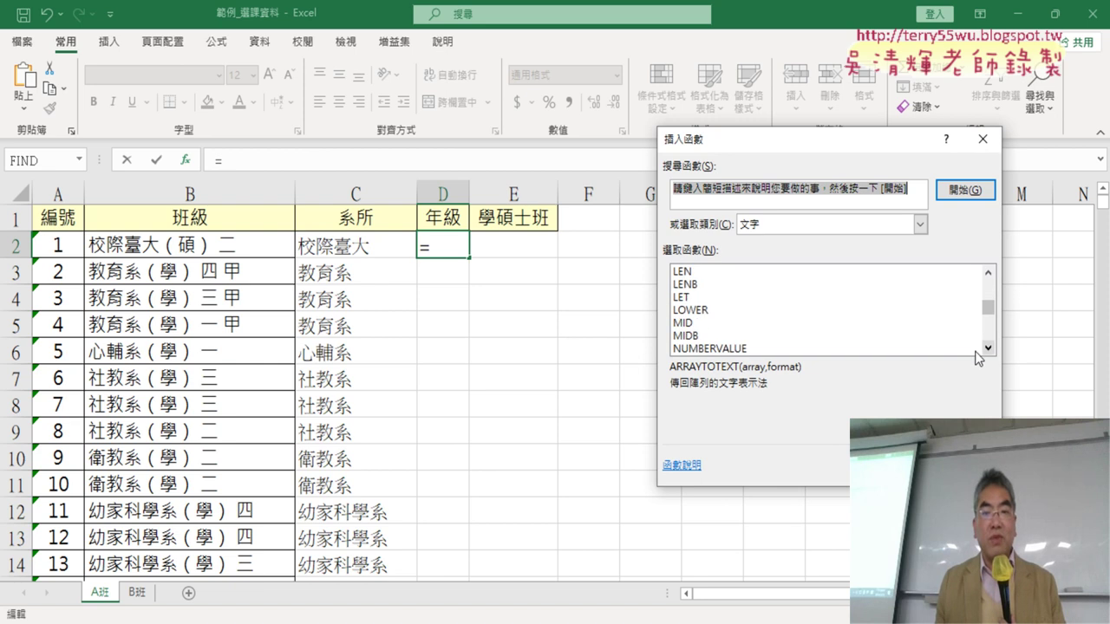
{"action": "left_click", "coordinate": [687, 324]}
{"action": "double_click", "coordinate": [693, 323]}
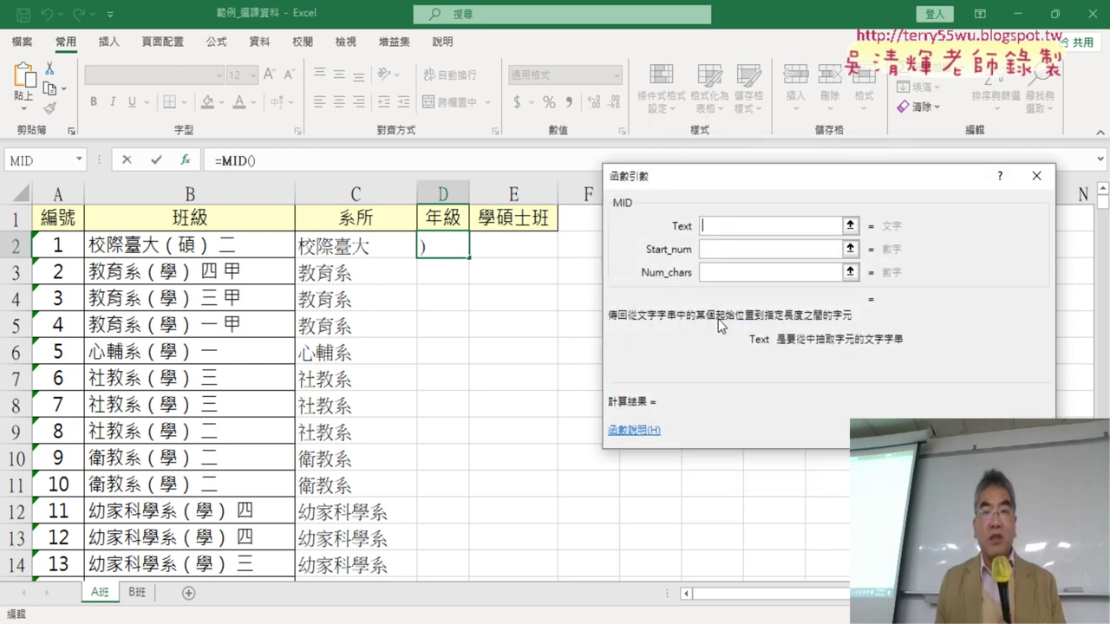
Step: Set MID's Start_num to the pasted FIND expression, Text to B2, and Num_chars to 1
{"action": "left_click", "coordinate": [715, 253]}
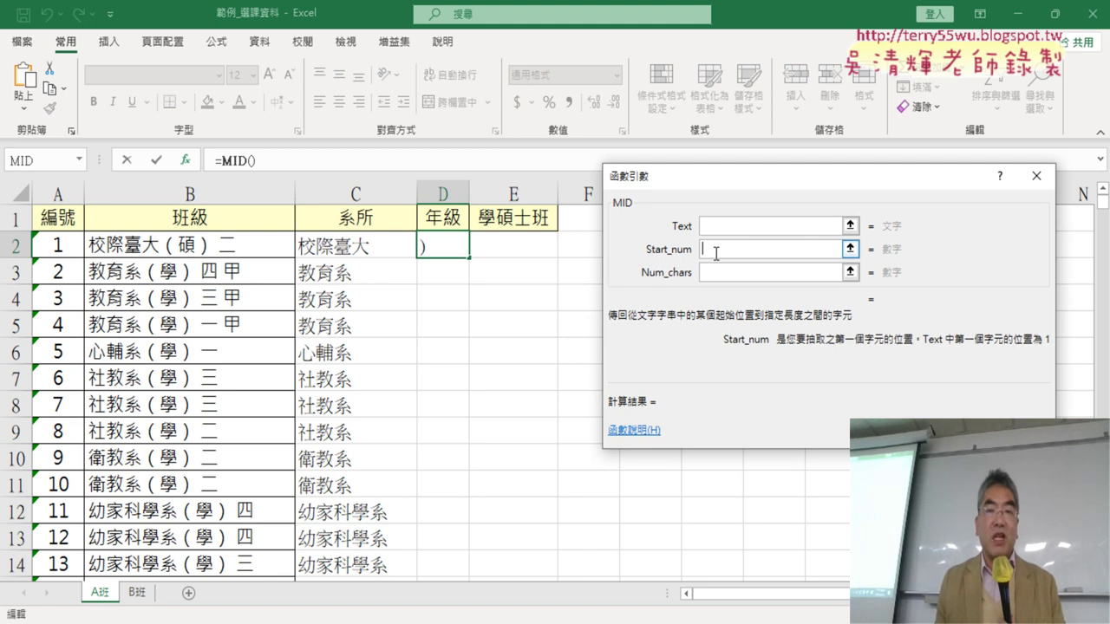
{"action": "right_click", "coordinate": [716, 254]}
{"action": "left_click", "coordinate": [748, 308]}
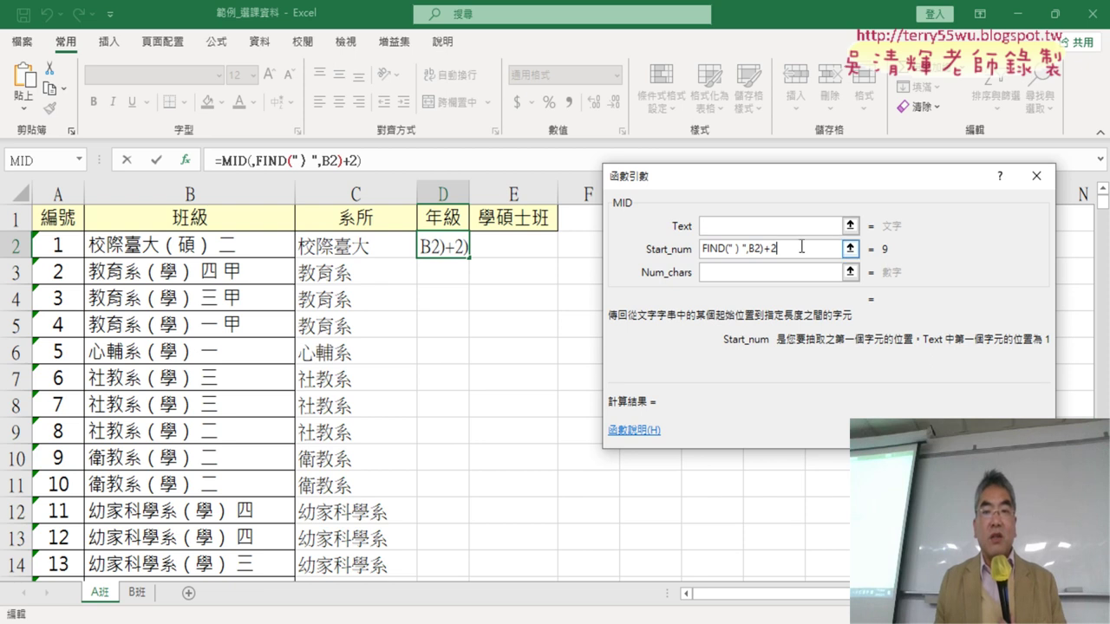
{"action": "left_click", "coordinate": [716, 226]}
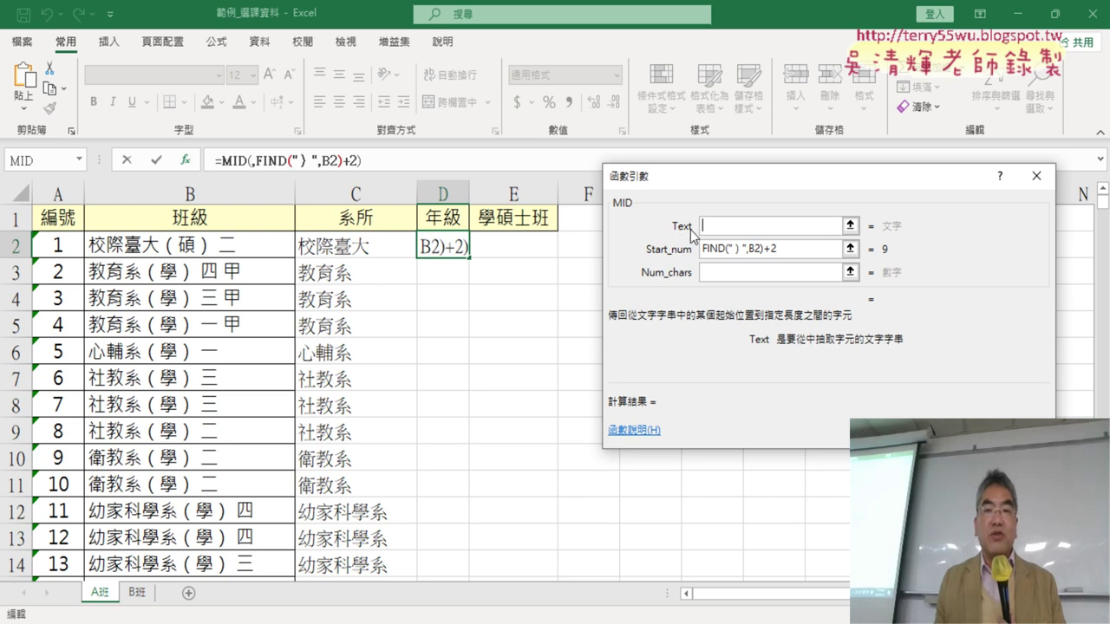
{"action": "left_click", "coordinate": [204, 251]}
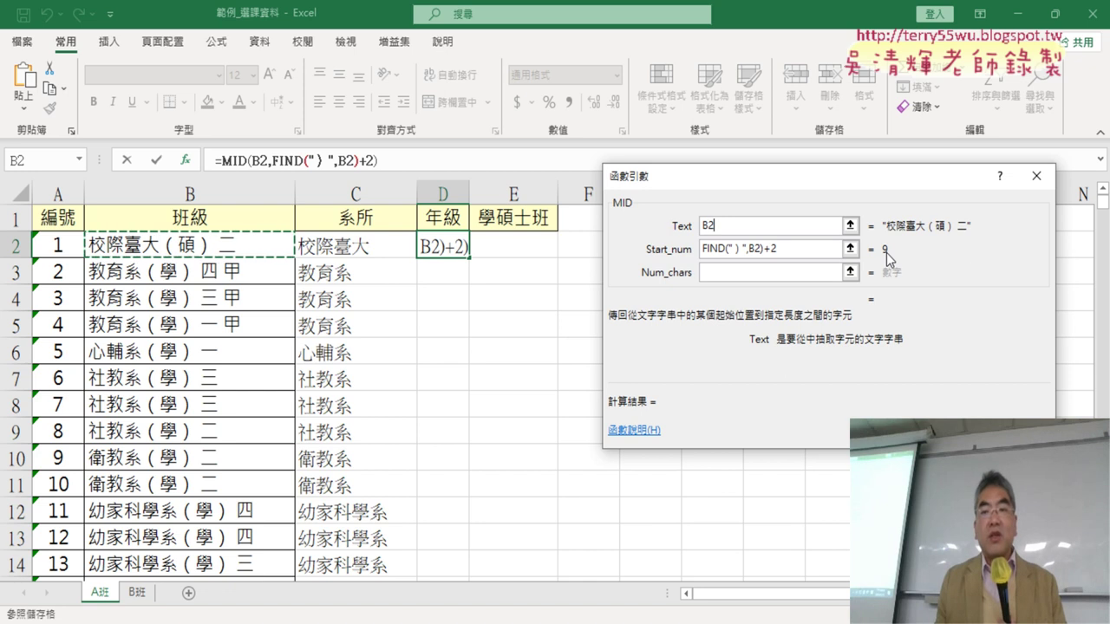
{"action": "left_click", "coordinate": [770, 272]}
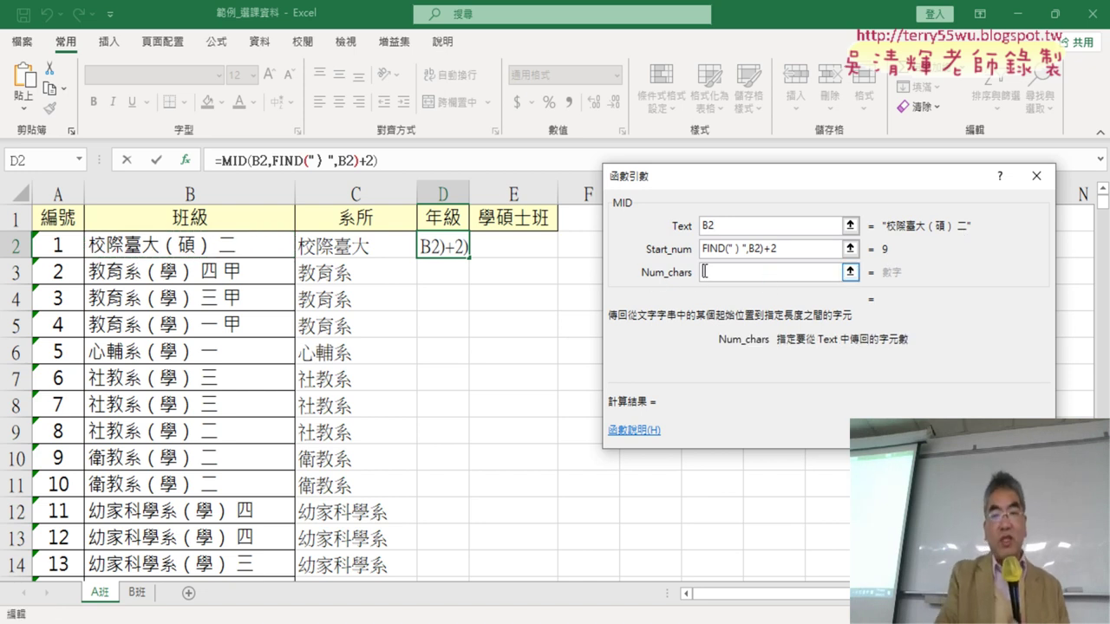
{"action": "type", "text": "1"}
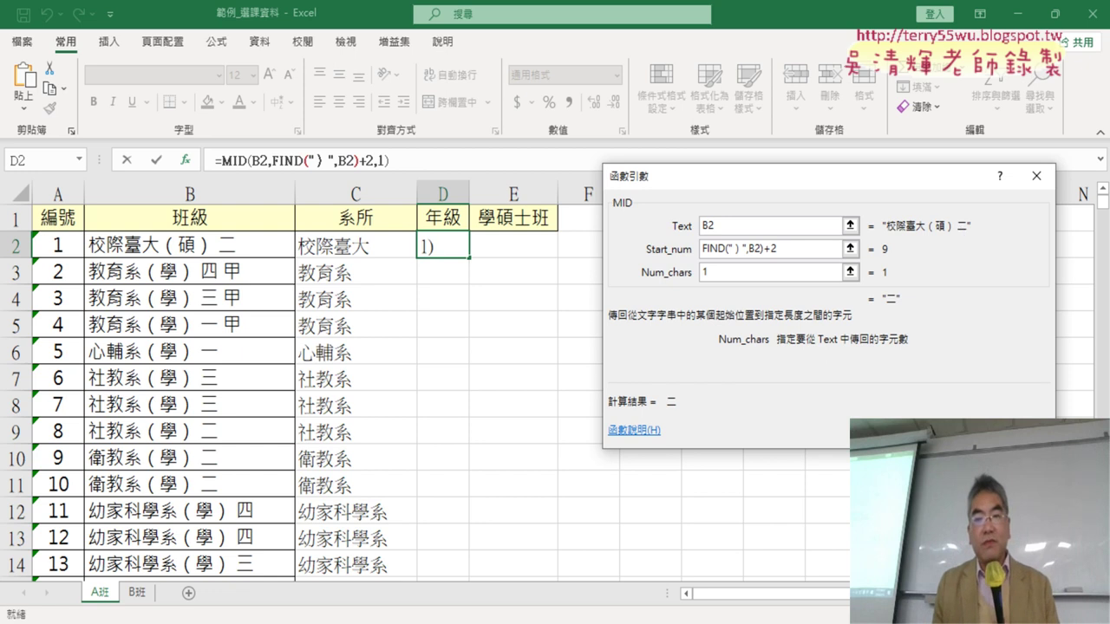
Step: Commit =MID(B2,FIND("）",B2)+2,1) in D2 and review the grades (二, 四, 三) down column D
{"action": "left_click", "coordinate": [945, 430]}
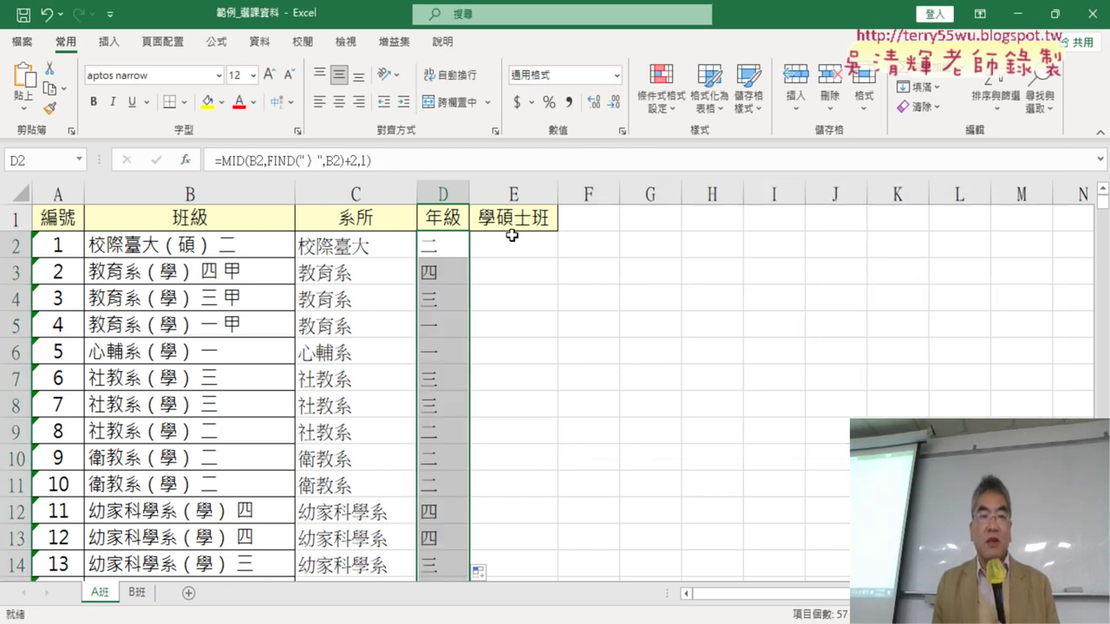
{"action": "scroll", "coordinate": [522, 320], "scroll_direction": "down", "scroll_amount": 5}
{"action": "scroll", "coordinate": [525, 322], "scroll_direction": "down", "scroll_amount": 5}
{"action": "scroll", "coordinate": [526, 321], "scroll_direction": "down", "scroll_amount": 7}
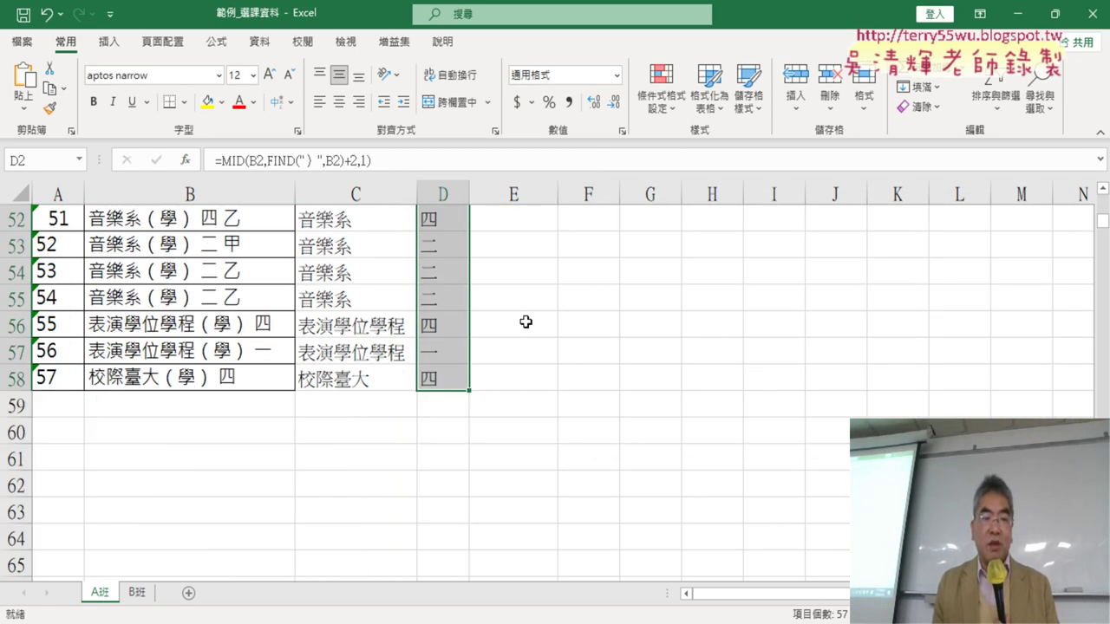
{"action": "scroll", "coordinate": [521, 319], "scroll_direction": "up", "scroll_amount": 5}
{"action": "scroll", "coordinate": [517, 318], "scroll_direction": "up", "scroll_amount": 9}
{"action": "scroll", "coordinate": [517, 319], "scroll_direction": "up", "scroll_amount": 3}
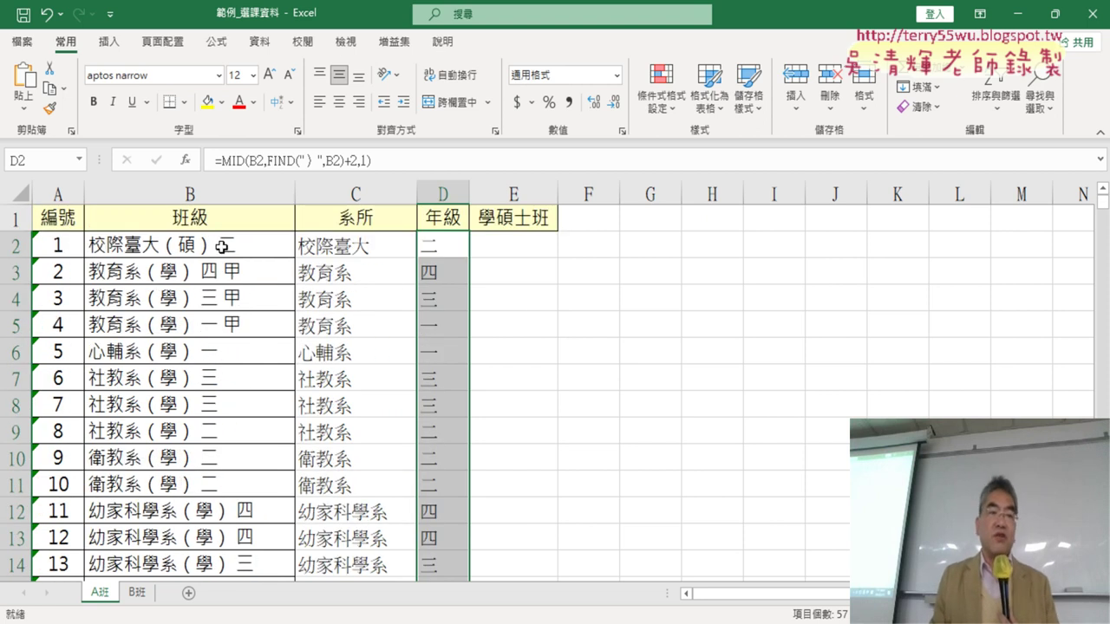
{"action": "left_click", "coordinate": [542, 250]}
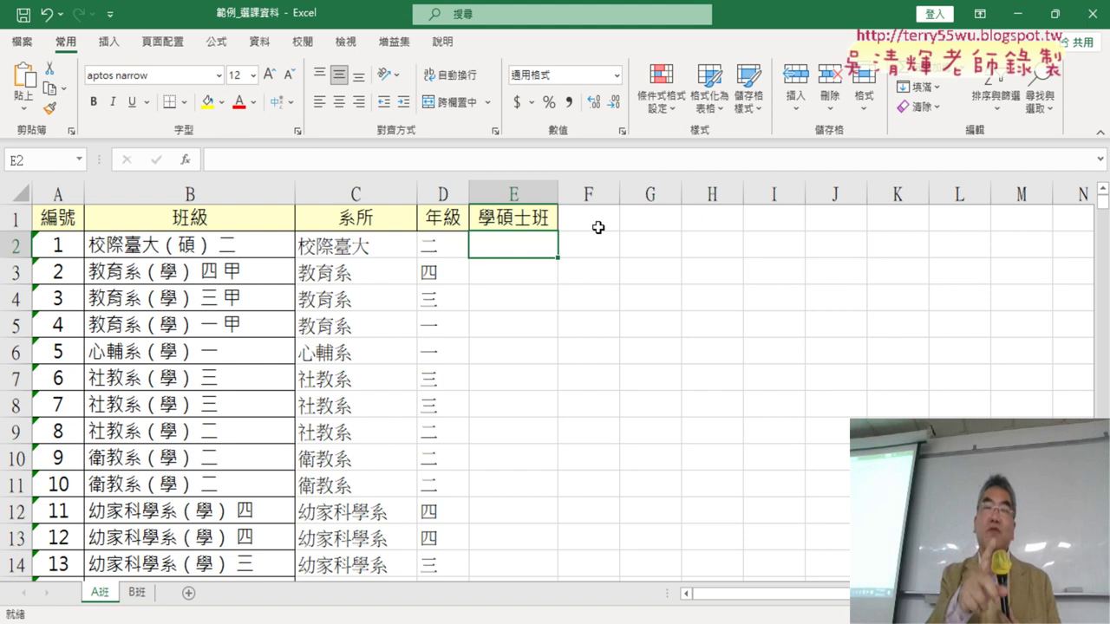
{"action": "left_click", "coordinate": [442, 244]}
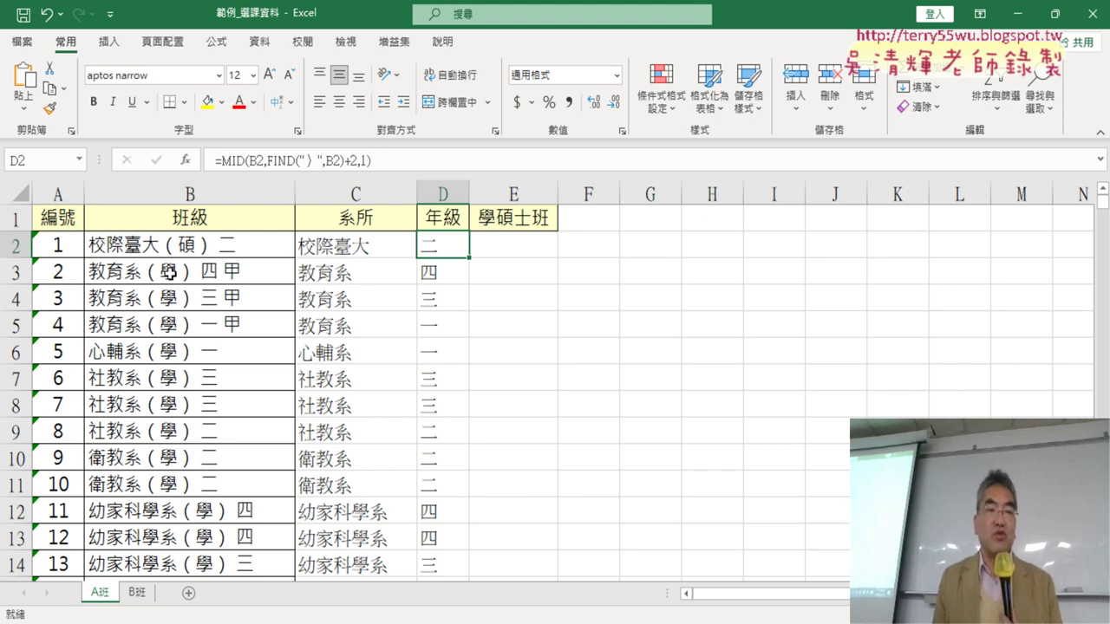
{"action": "left_click", "coordinate": [532, 245]}
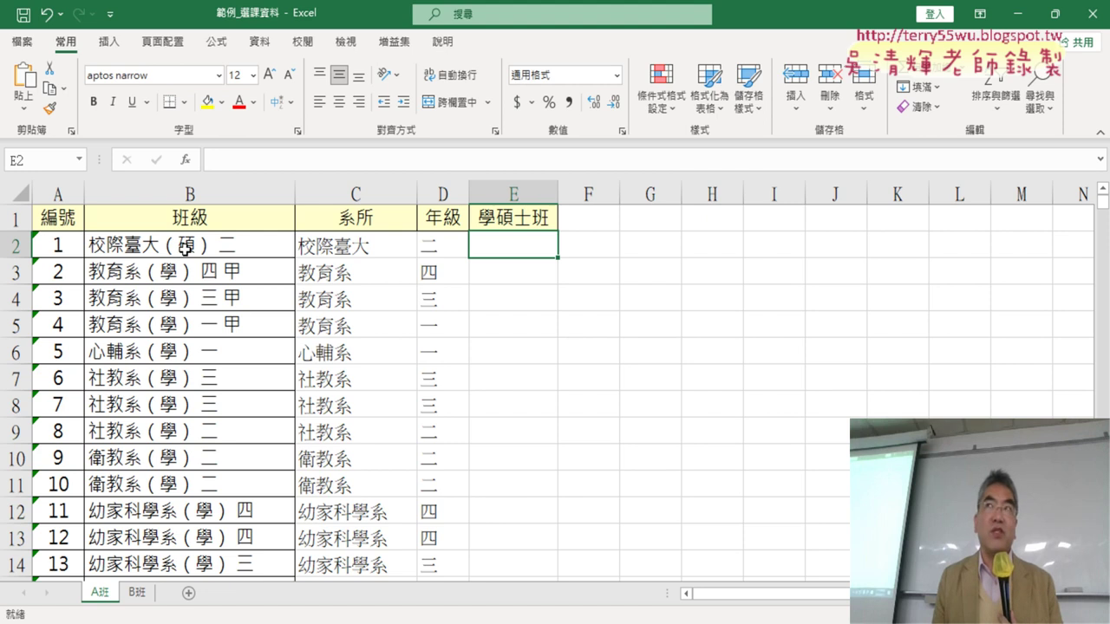
Step: Enter =FIND("（",B2)+1 in E2 to locate the position just past B2's opening parenthesis
{"action": "left_click", "coordinate": [185, 161]}
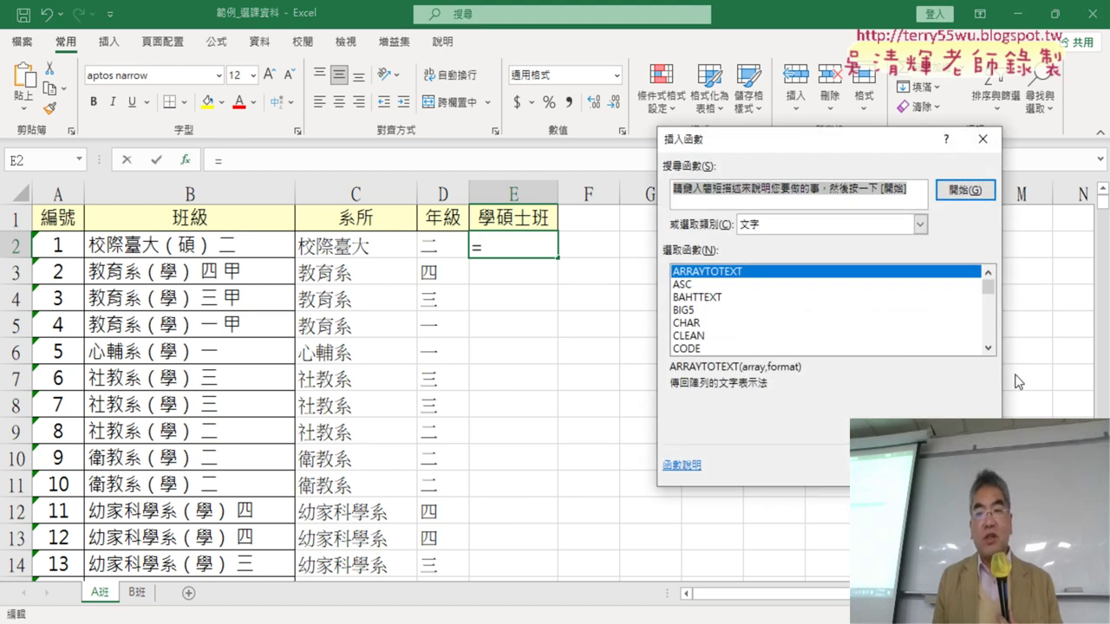
{"action": "left_click", "coordinate": [987, 348]}
{"action": "left_click", "coordinate": [986, 348]}
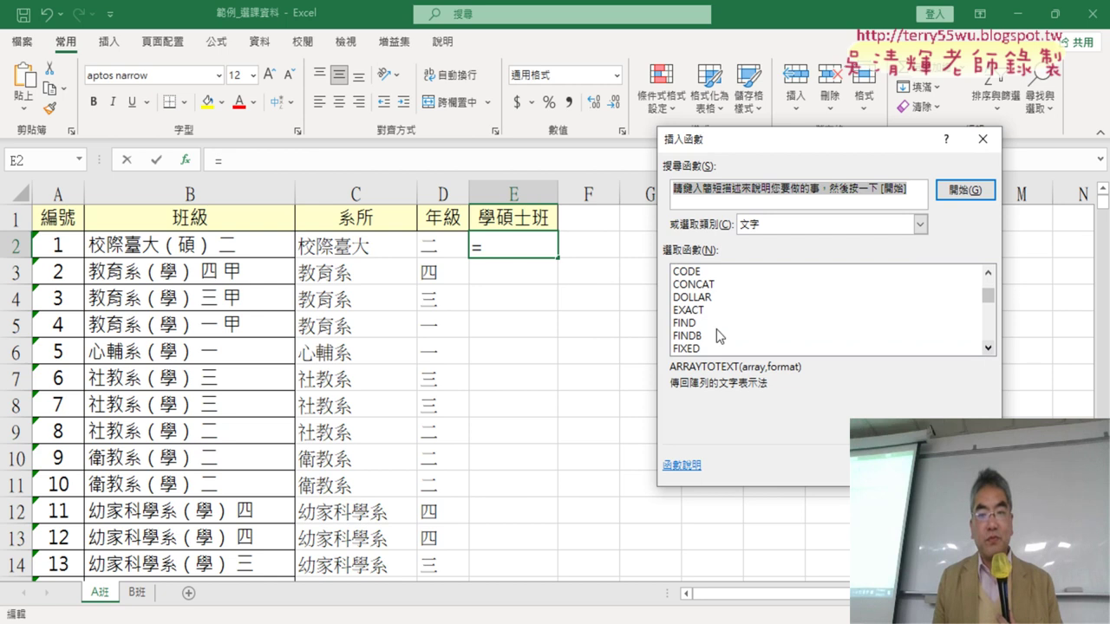
{"action": "double_click", "coordinate": [719, 336]}
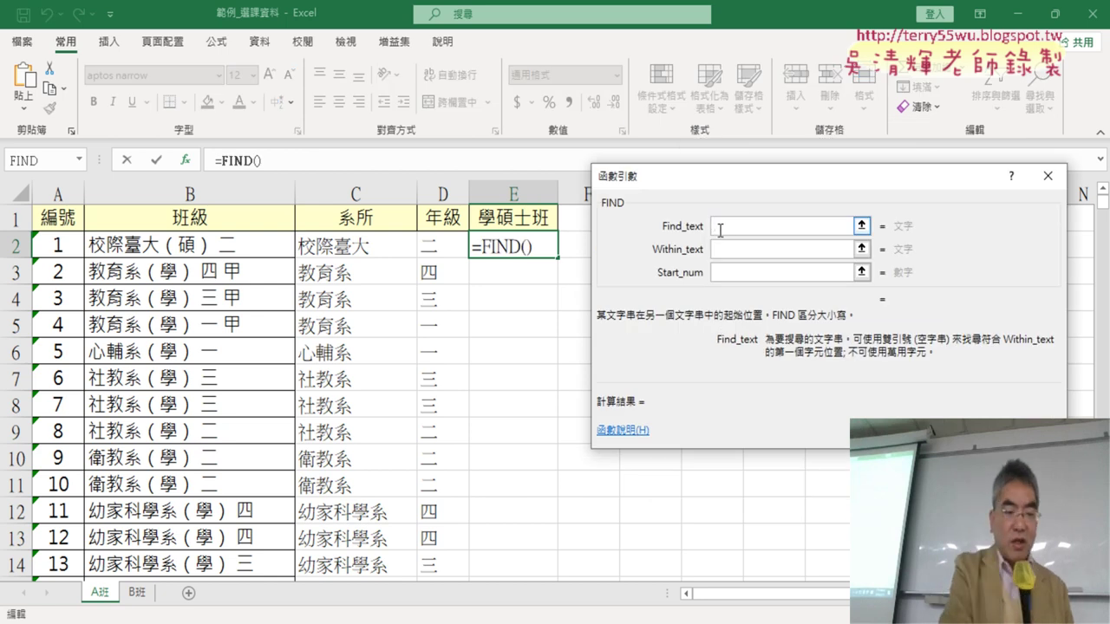
{"action": "type", "text": "\""}
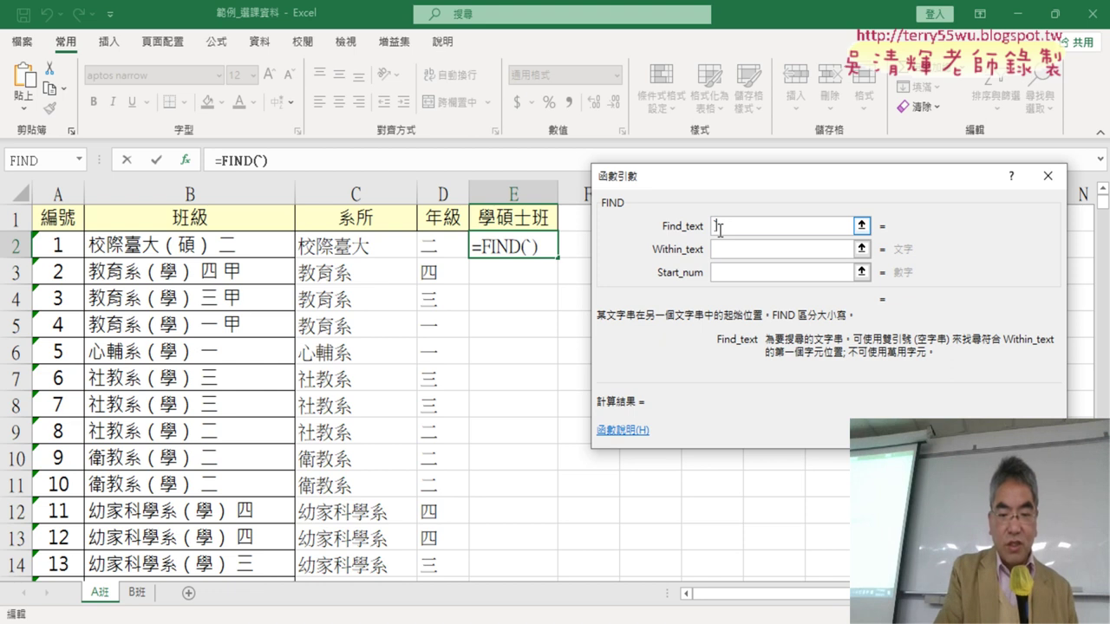
{"action": "type", "text": "（"}
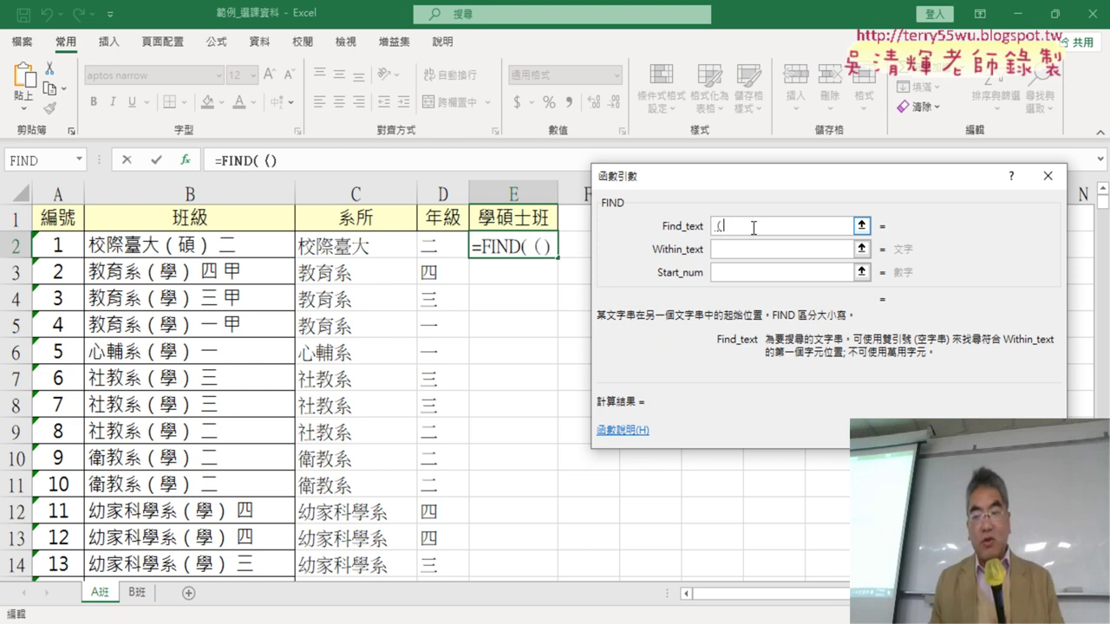
{"action": "left_click", "coordinate": [756, 251]}
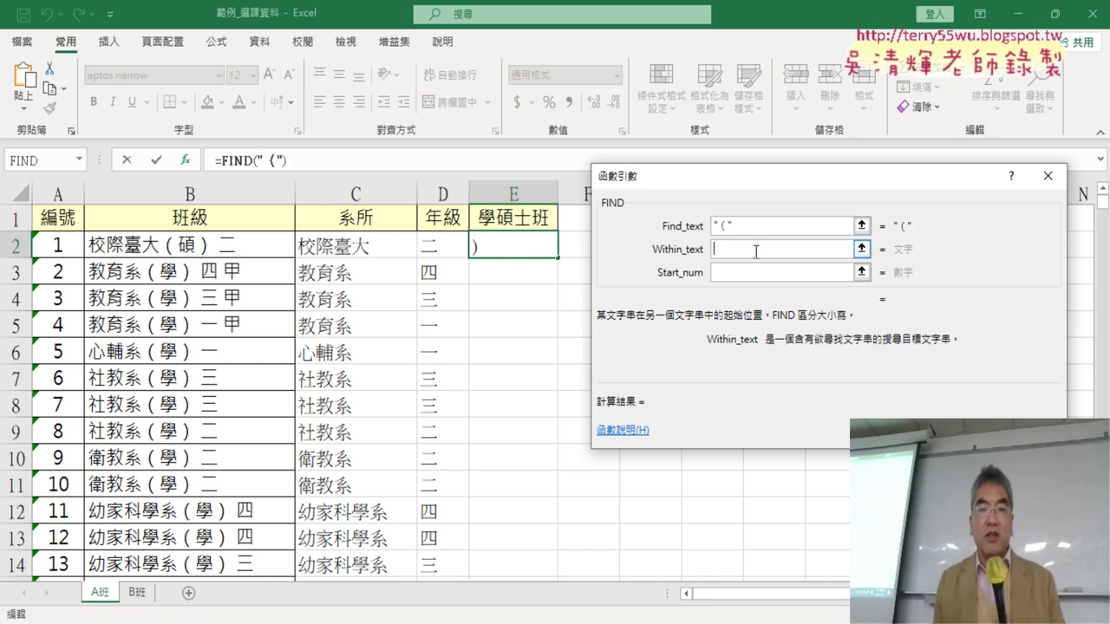
{"action": "left_click", "coordinate": [220, 247]}
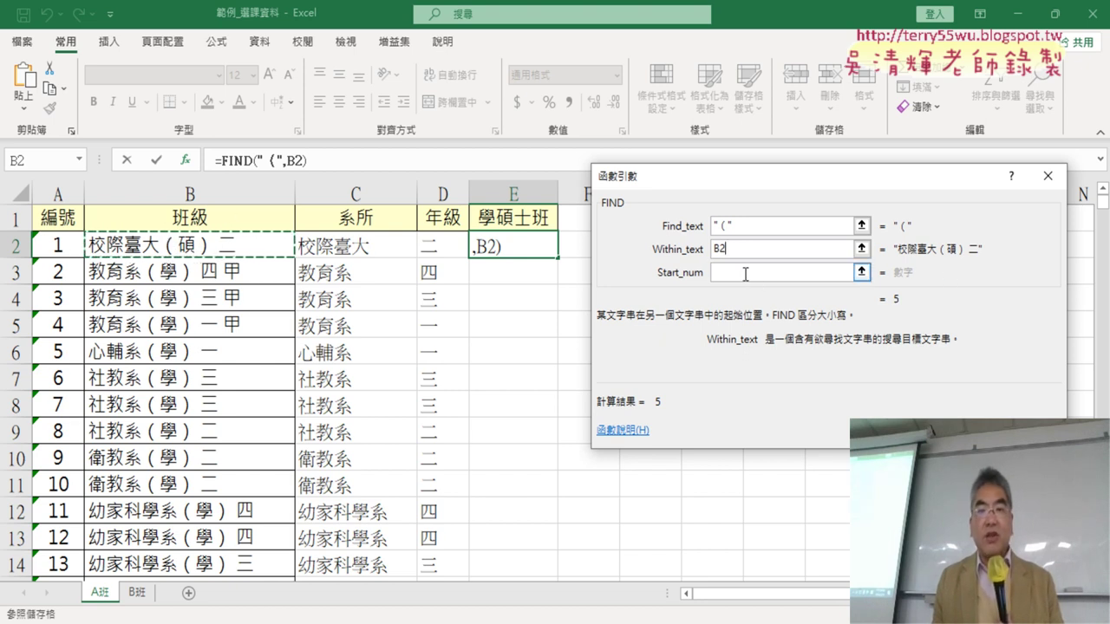
{"action": "left_click", "coordinate": [955, 430]}
{"action": "left_click", "coordinate": [354, 161]}
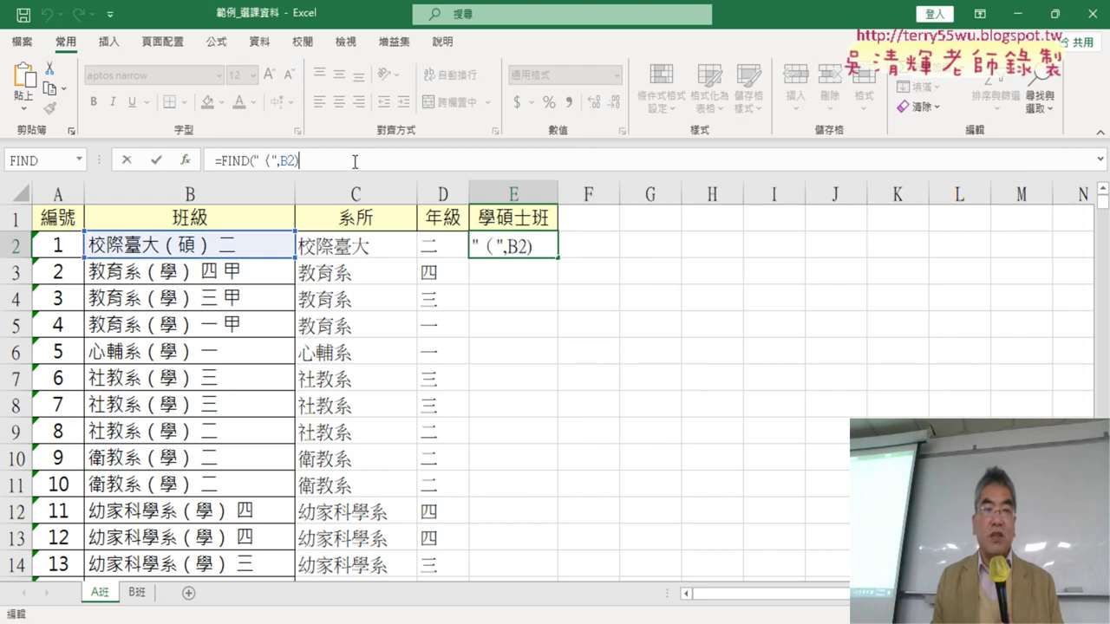
{"action": "type", "text": "+1"}
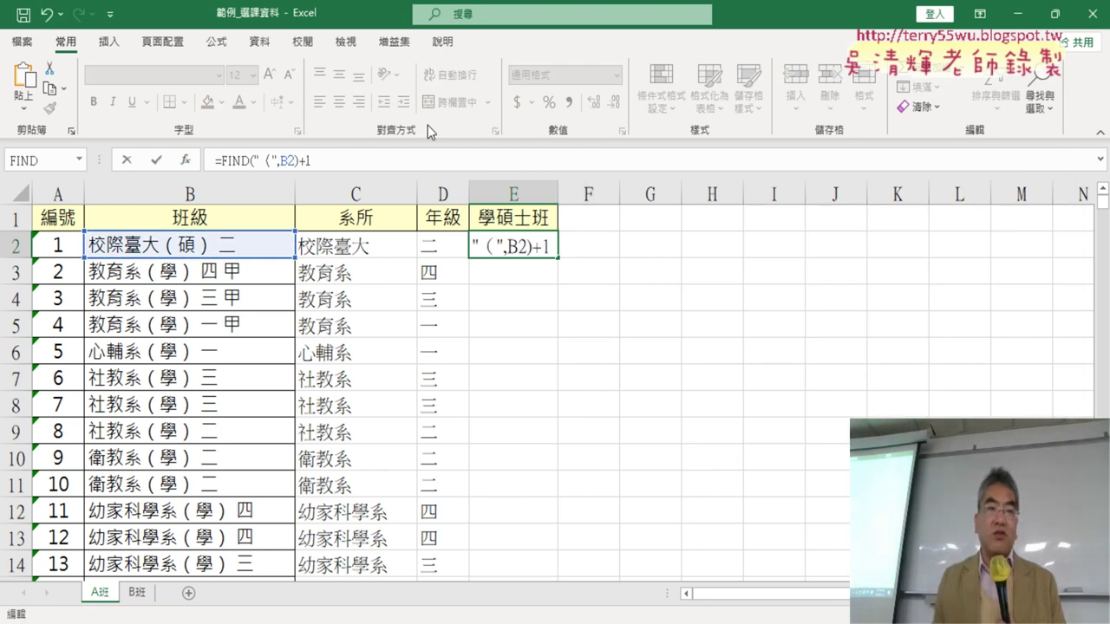
Step: Cut the FIND("（",B2)+1 expression out of E2, leaving only the equals sign
{"action": "left_click_drag", "start_coordinate": [224, 160], "coordinate": [362, 153]}
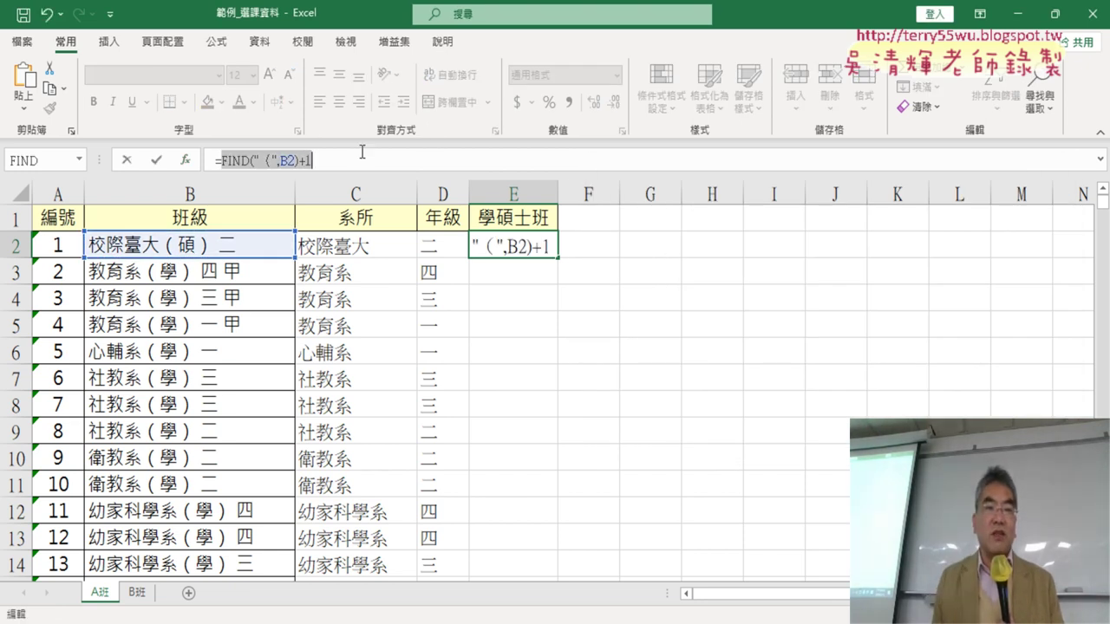
{"action": "right_click", "coordinate": [295, 161]}
{"action": "left_click", "coordinate": [343, 172]}
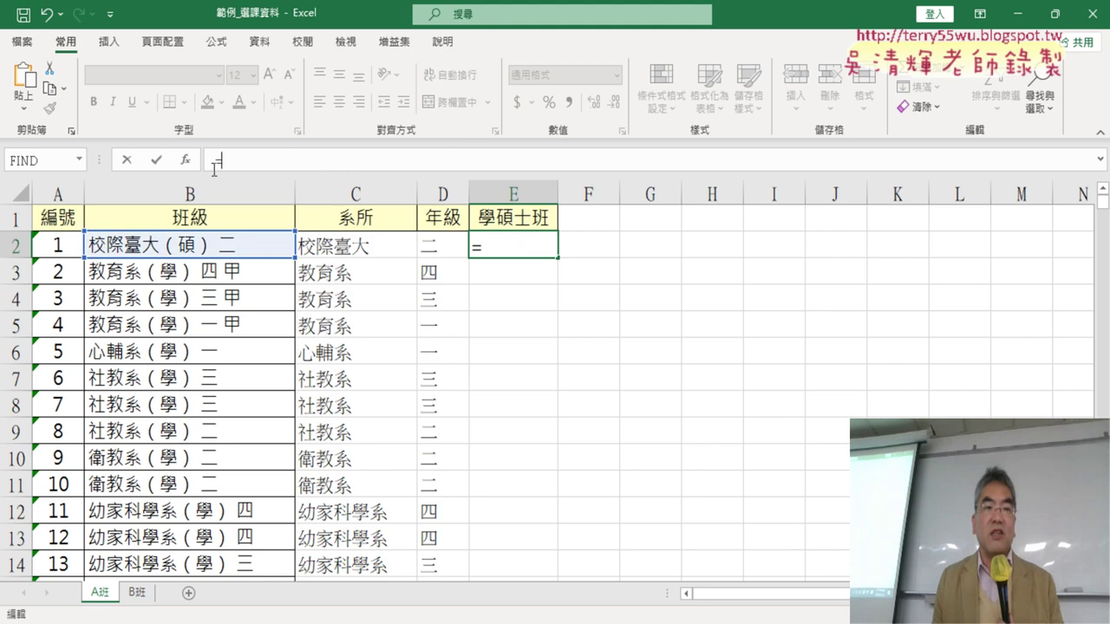
Step: Choose the MID function from the Text category for cell E2
{"action": "left_click", "coordinate": [185, 159]}
{"action": "left_click", "coordinate": [990, 349]}
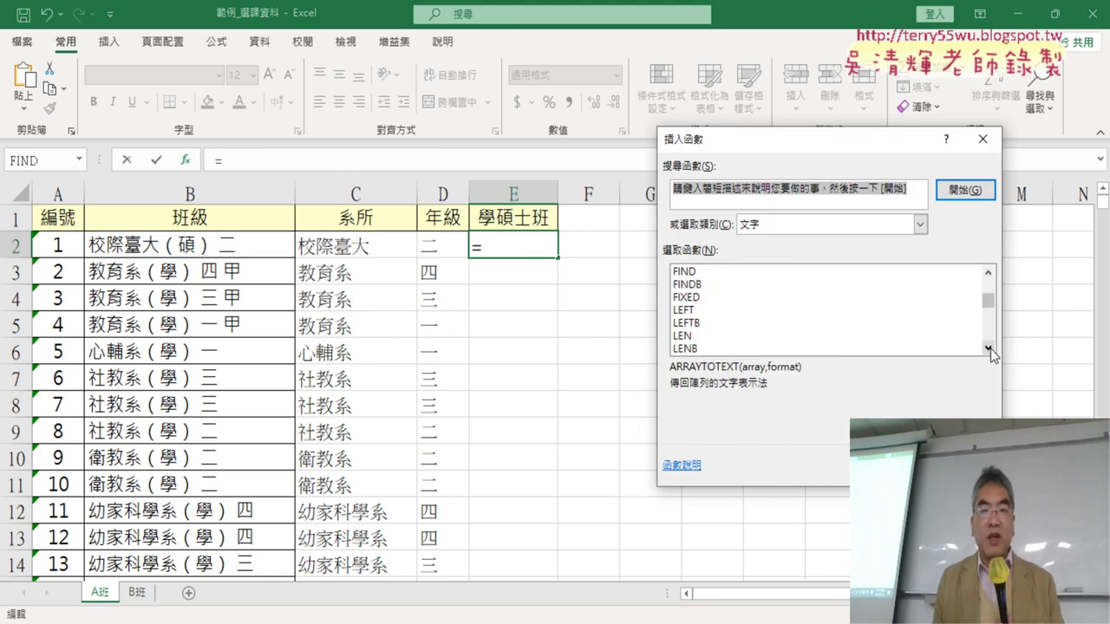
{"action": "left_click", "coordinate": [990, 348]}
{"action": "left_click", "coordinate": [990, 349]}
{"action": "left_click", "coordinate": [990, 349]}
{"action": "left_click", "coordinate": [990, 349]}
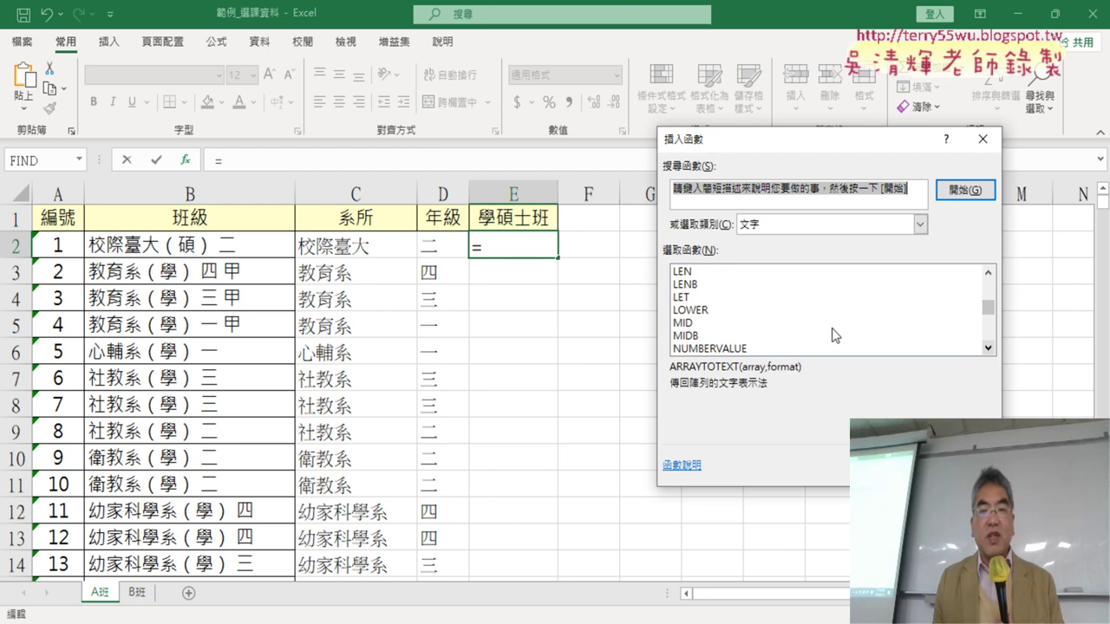
{"action": "left_click", "coordinate": [715, 324]}
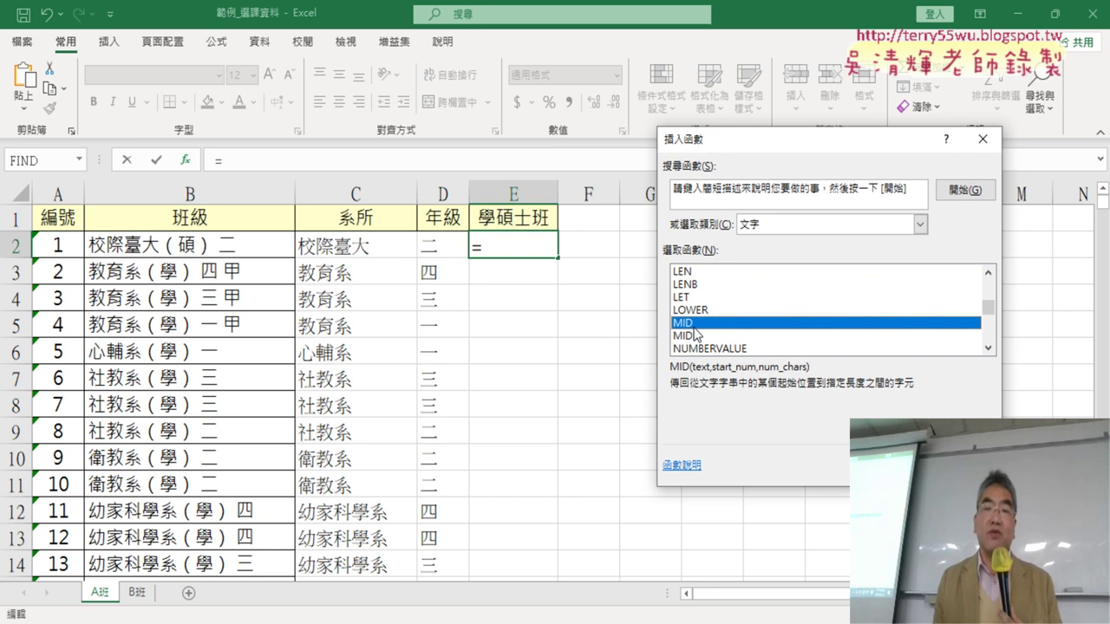
Step: Enter =MID(B2,FIND("（",B2)+1,1) in E2 and fill it down column E
{"action": "left_click", "coordinate": [889, 466]}
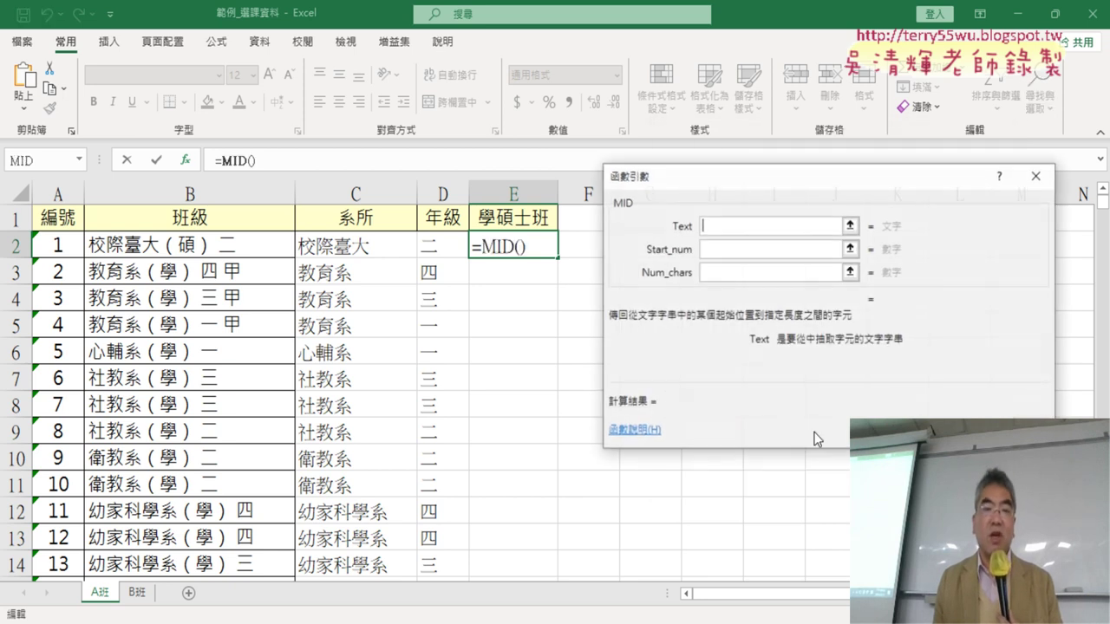
{"action": "left_click", "coordinate": [223, 257]}
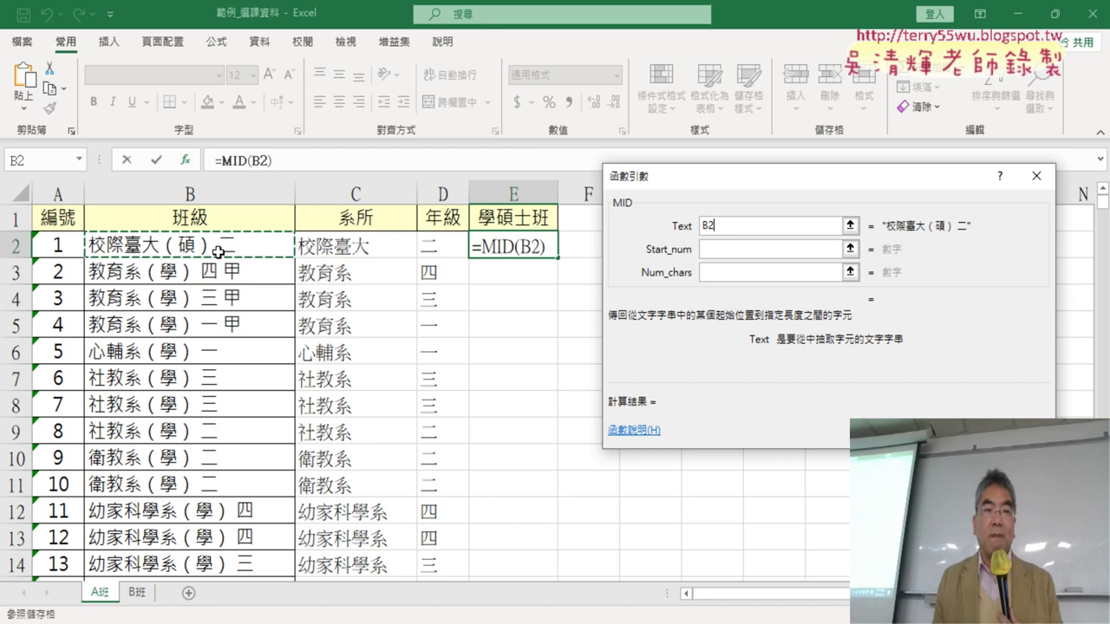
{"action": "left_click", "coordinate": [735, 248]}
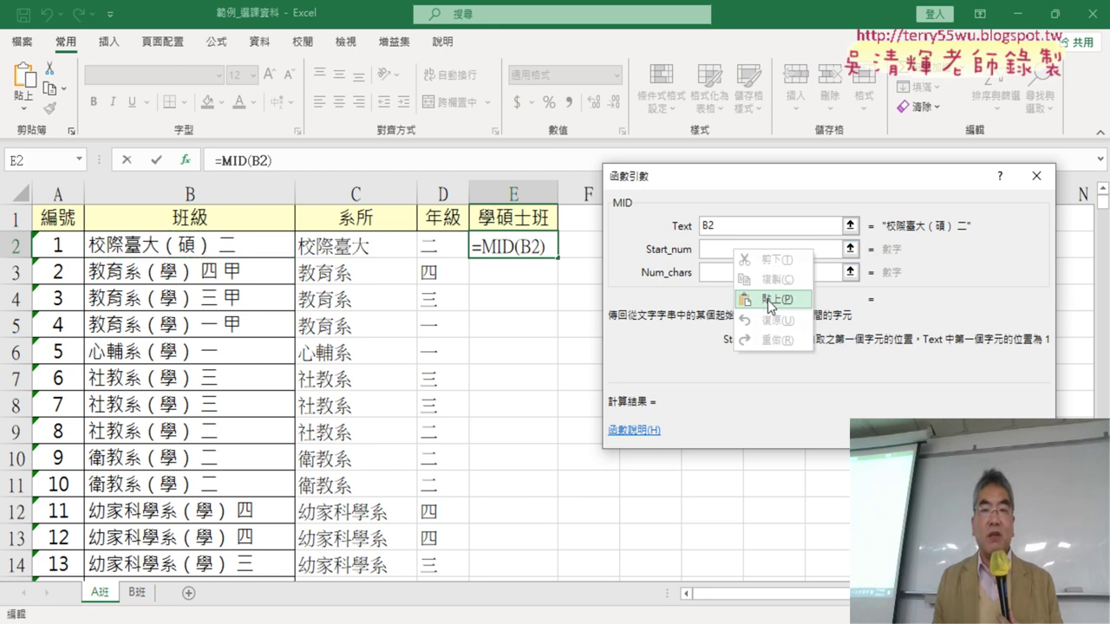
{"action": "left_click", "coordinate": [767, 299]}
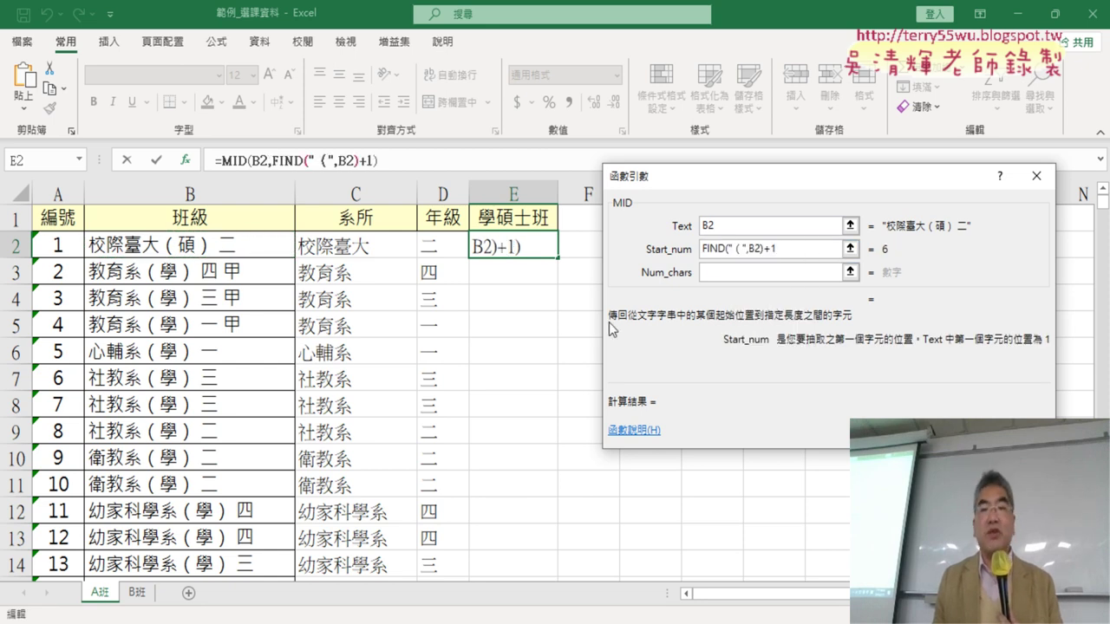
{"action": "left_click", "coordinate": [771, 272]}
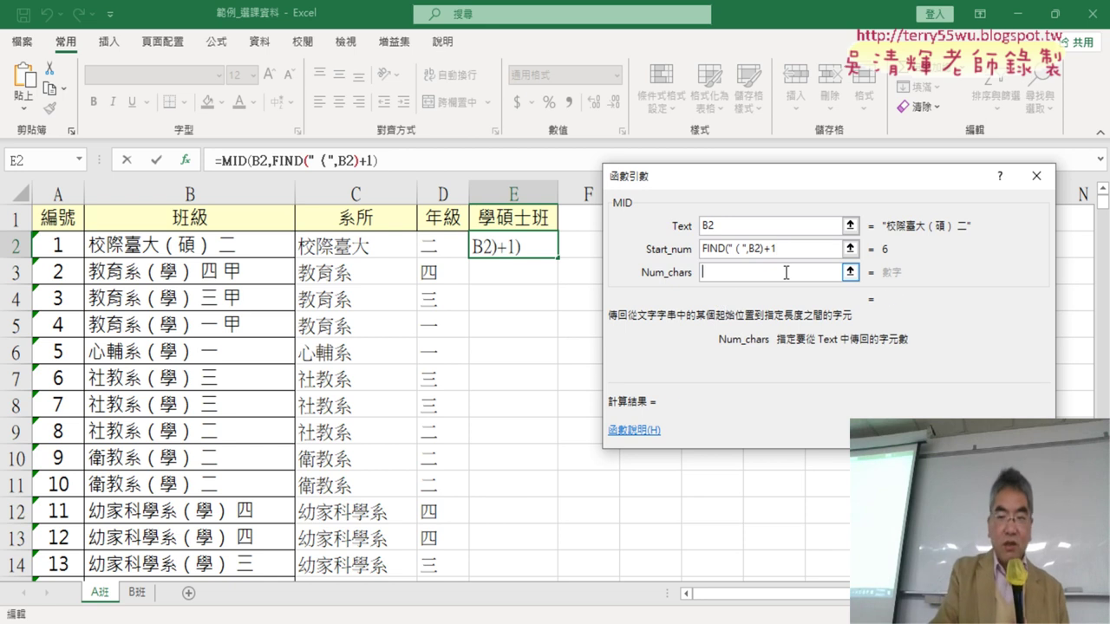
{"action": "type", "text": "1"}
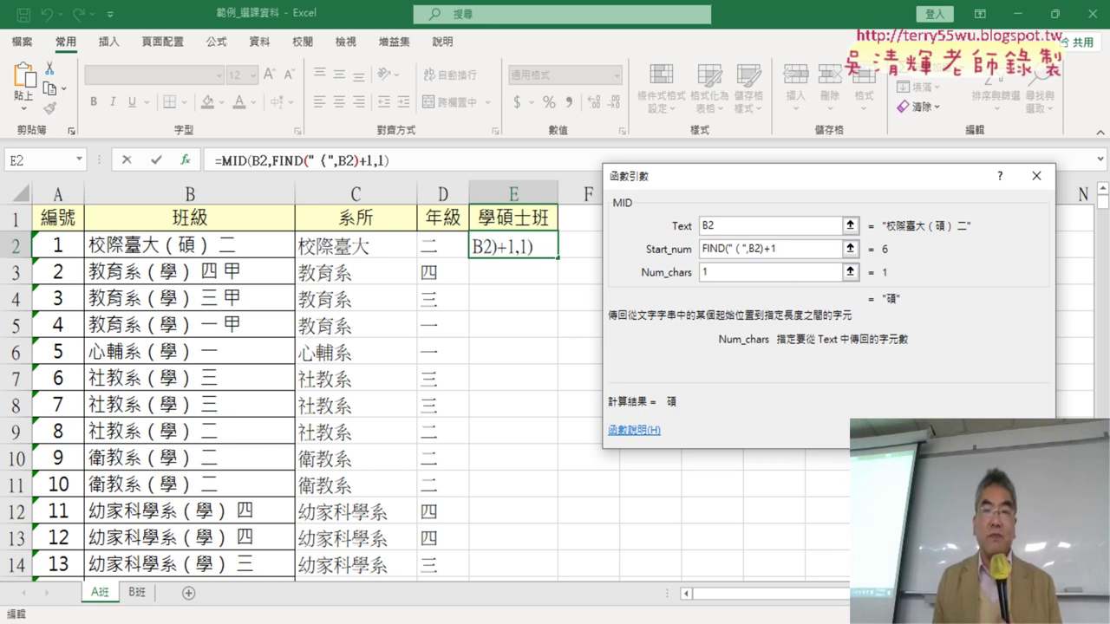
{"action": "left_click", "coordinate": [940, 431]}
{"action": "double_click", "coordinate": [557, 259]}
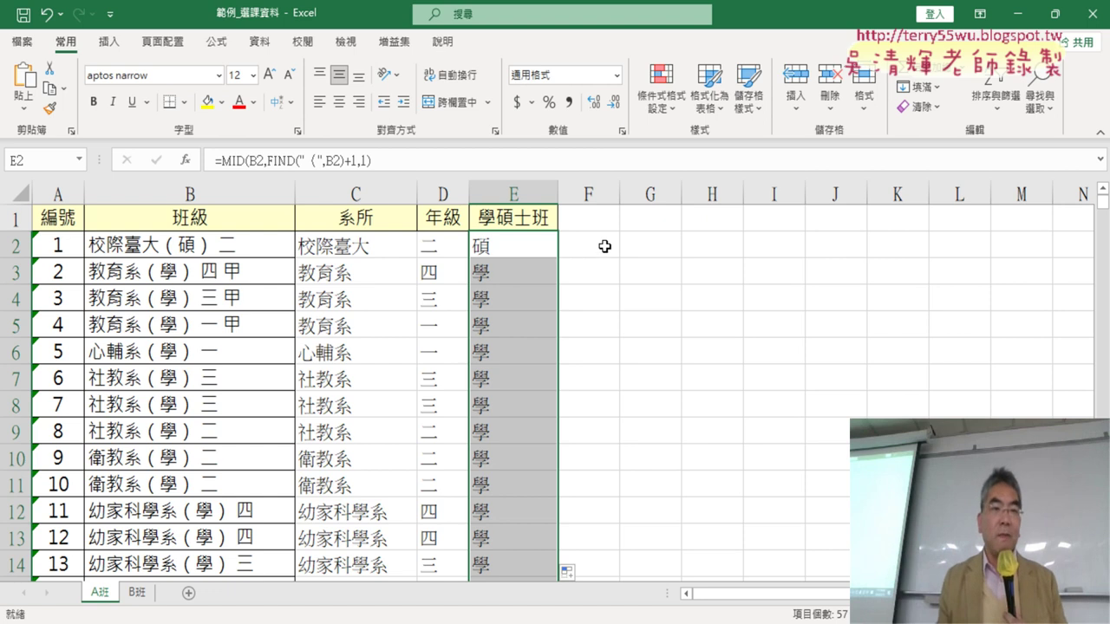
Step: Review the LEFT formula's arguments in C2 and the D2 and E2 formulas, then switch to Google Drive
{"action": "left_click", "coordinate": [347, 252]}
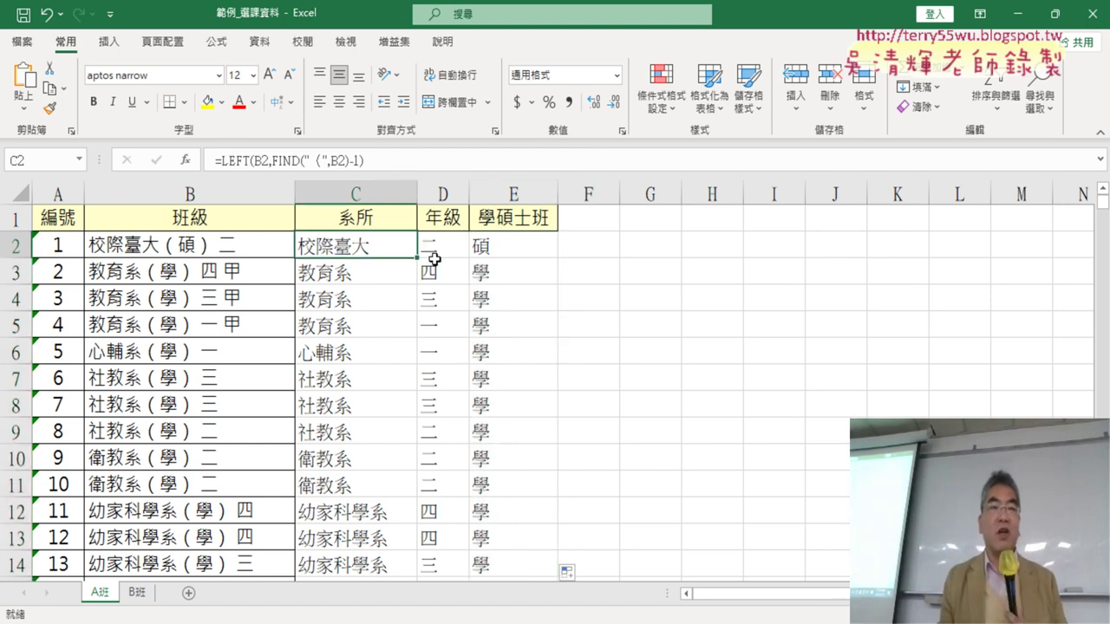
{"action": "left_click", "coordinate": [236, 161]}
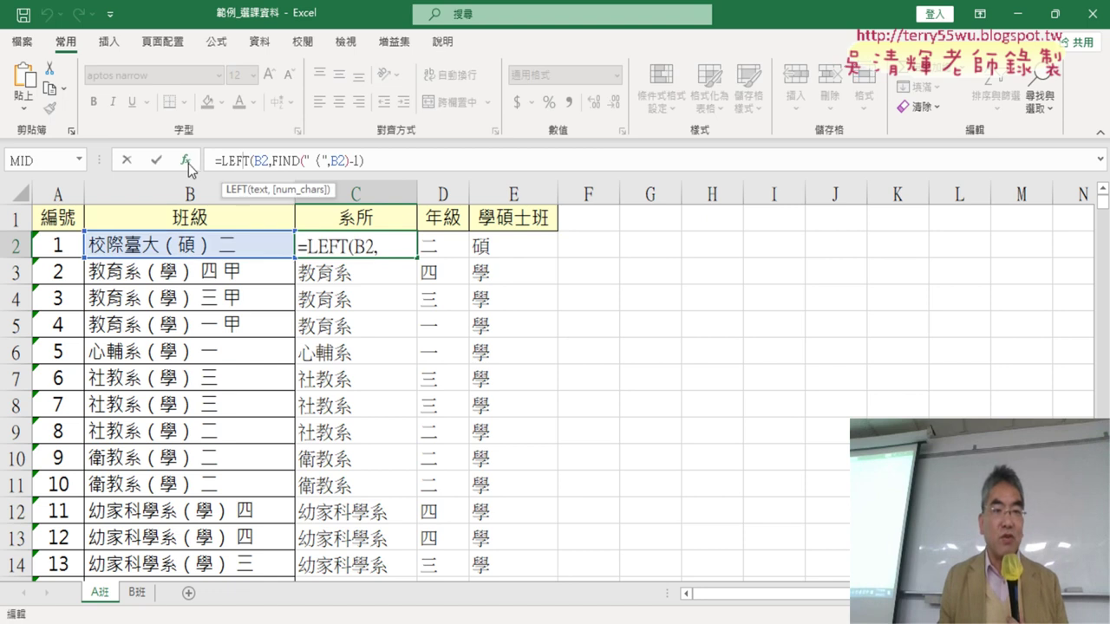
{"action": "left_click", "coordinate": [185, 162]}
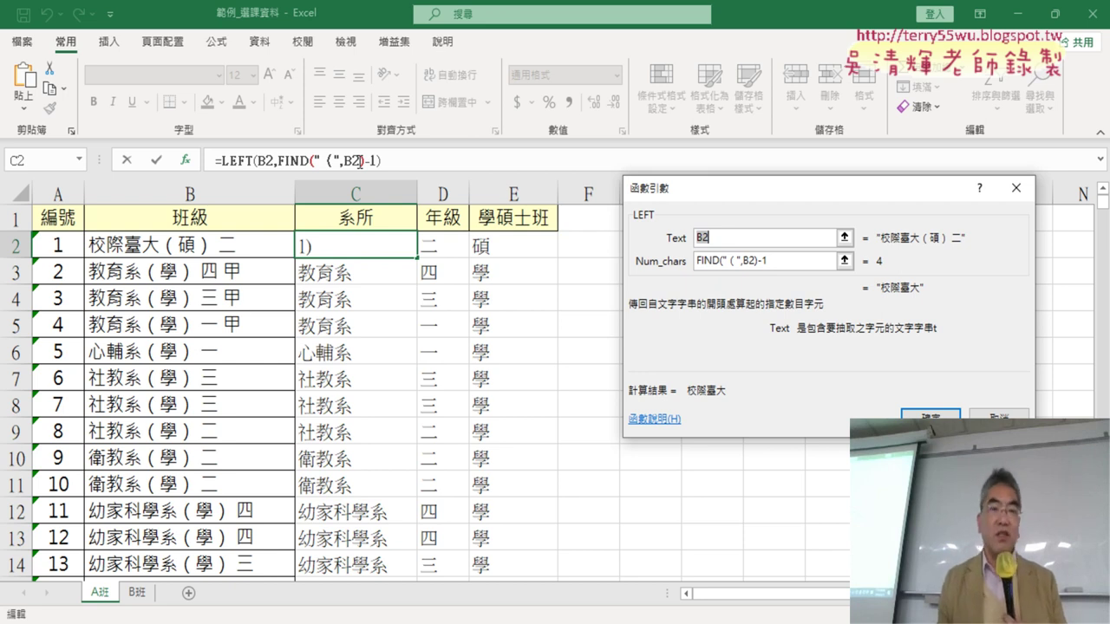
{"action": "left_click", "coordinate": [429, 253]}
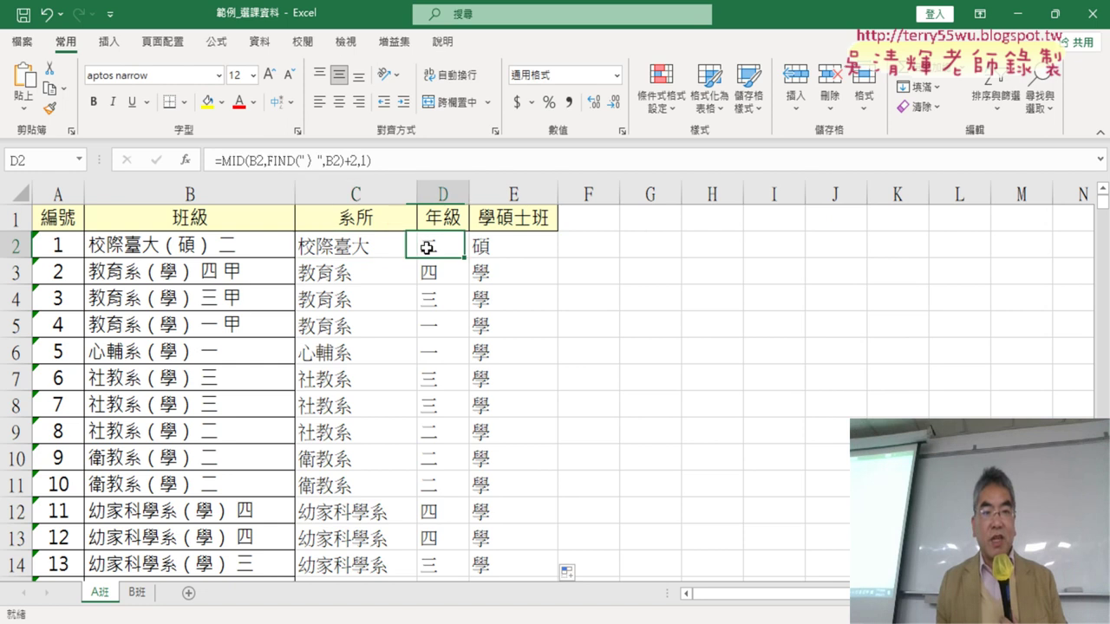
{"action": "left_click", "coordinate": [494, 251]}
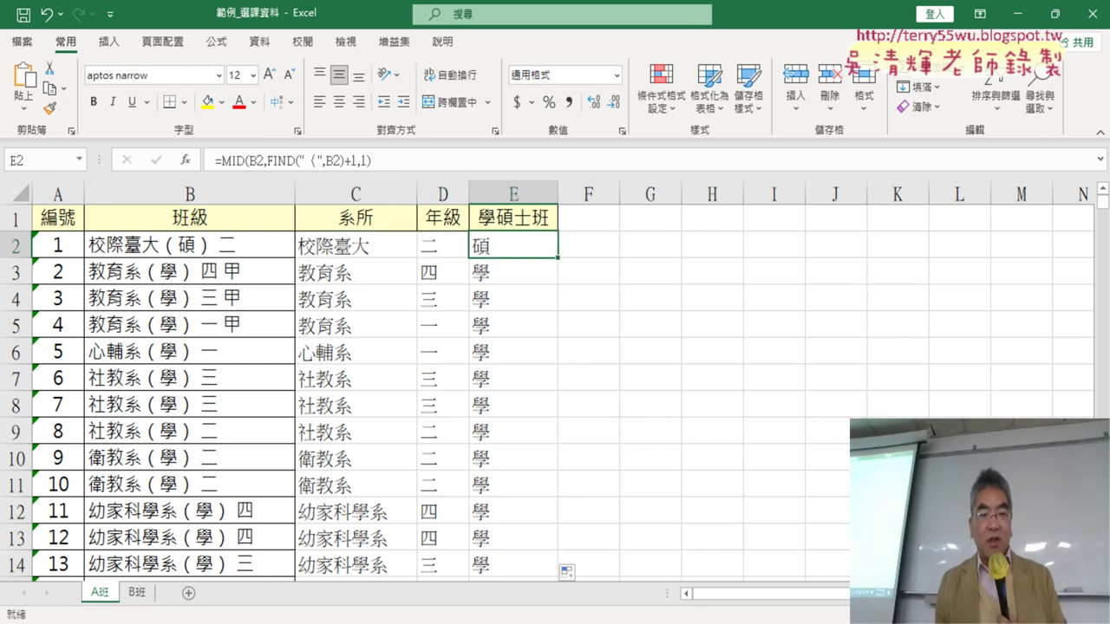
{"action": "left_click", "coordinate": [534, 559]}
Step: Open _雲端白板畫面, then 01_文字與資料函數, and open the 範例_選課資料 document
{"action": "left_click", "coordinate": [338, 286]}
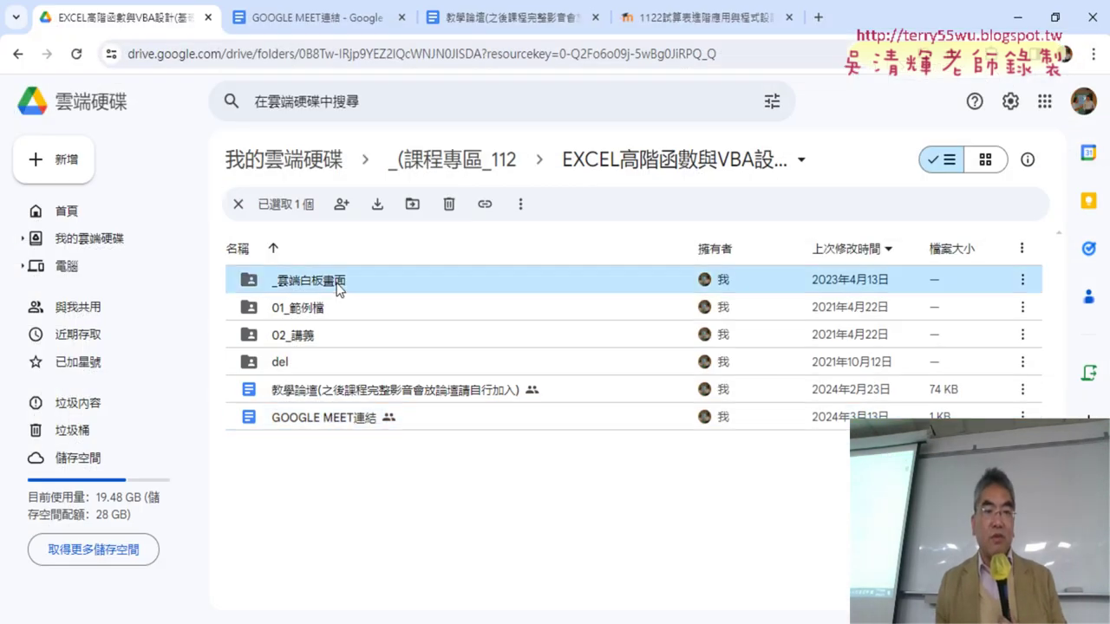
{"action": "double_click", "coordinate": [338, 286]}
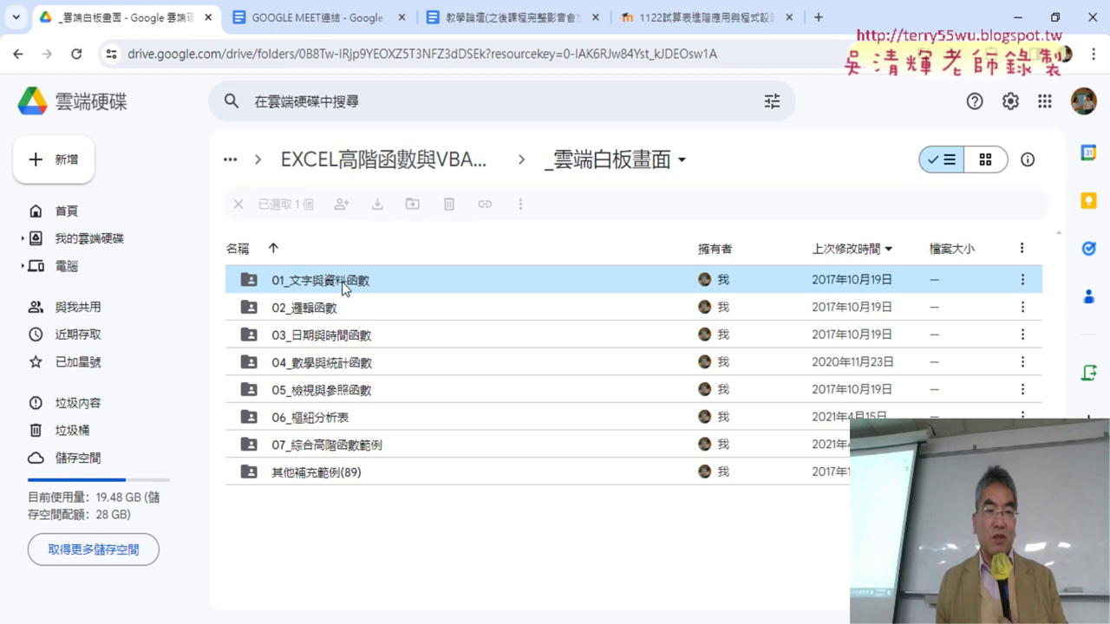
{"action": "double_click", "coordinate": [345, 282]}
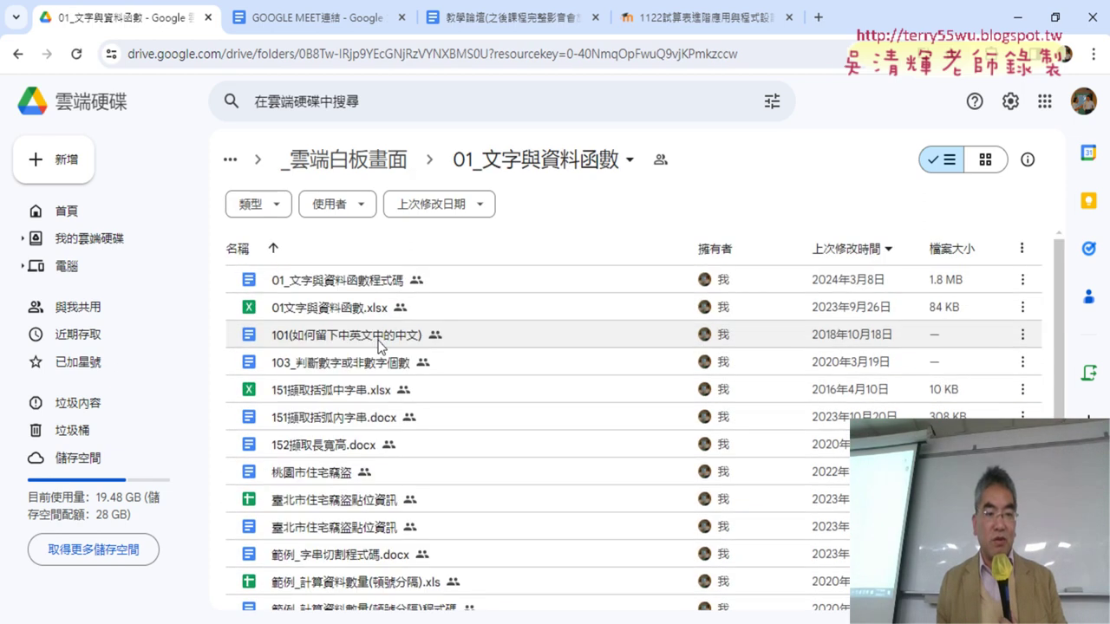
{"action": "scroll", "coordinate": [379, 345], "scroll_direction": "down", "scroll_amount": 2}
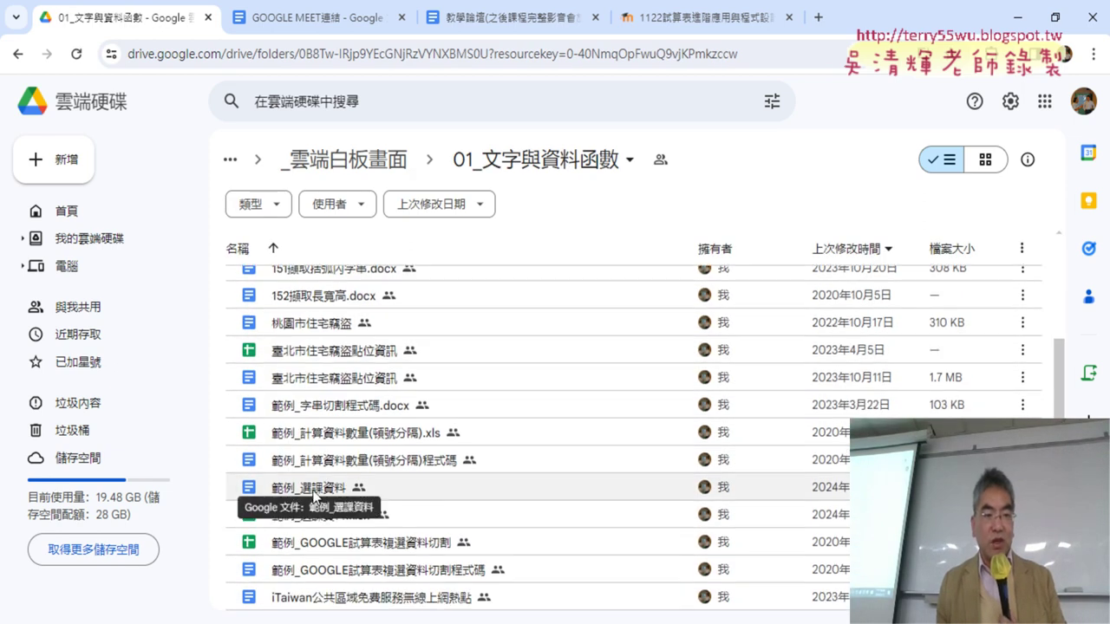
{"action": "double_click", "coordinate": [292, 487]}
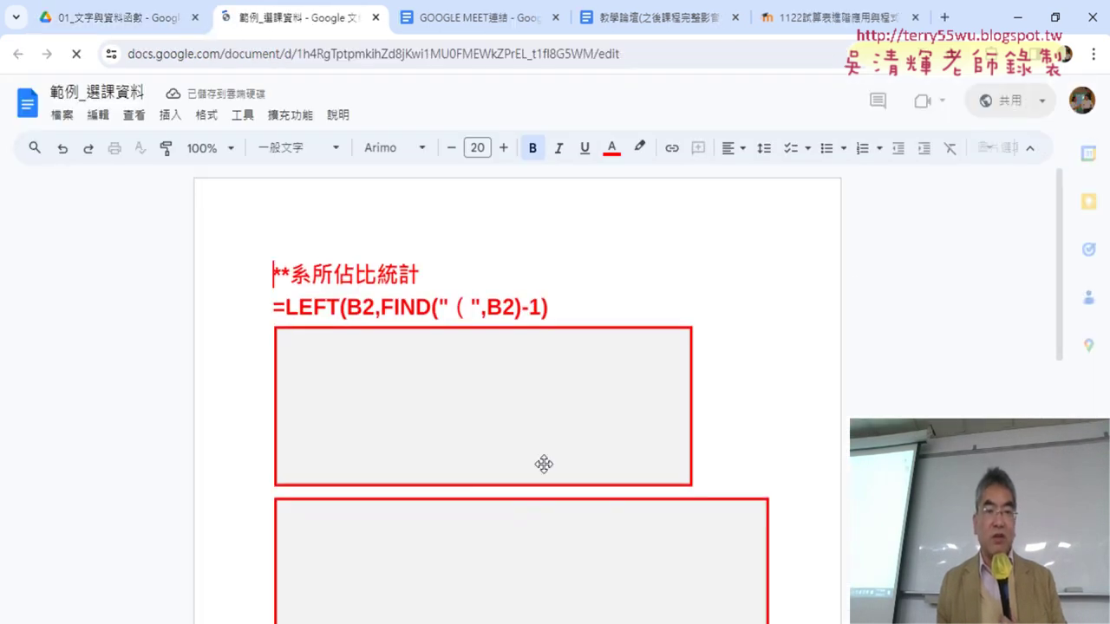
Step: Scroll past the 系所佔比統計 pie charts down to the 年級佔比統計 donut chart
{"action": "scroll", "coordinate": [601, 289], "scroll_direction": "down", "scroll_amount": 2}
{"action": "scroll", "coordinate": [755, 287], "scroll_direction": "down", "scroll_amount": 1}
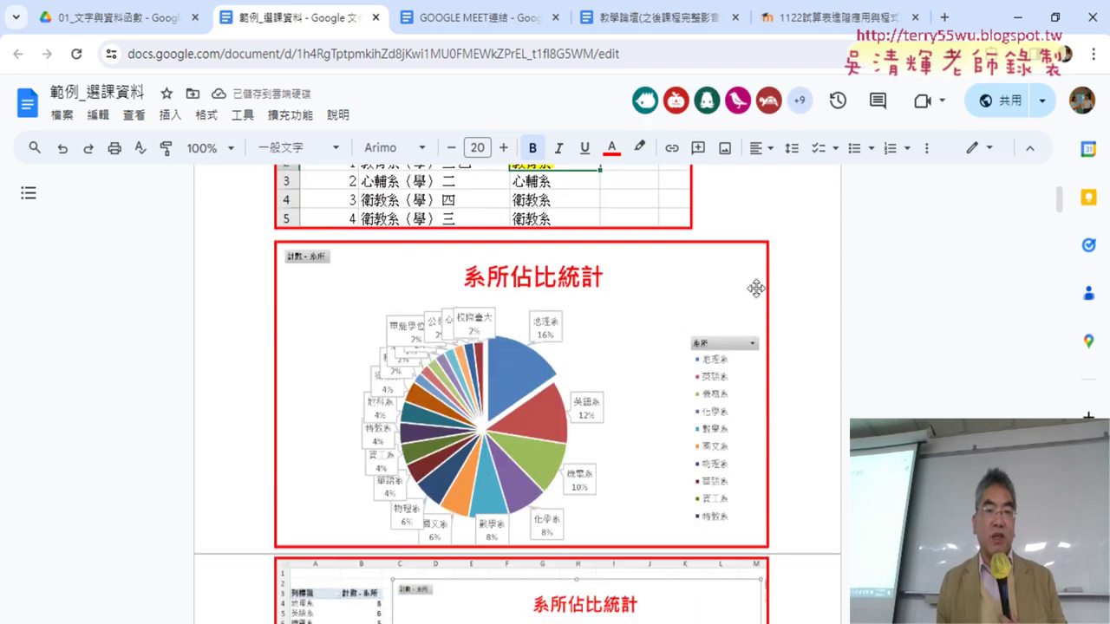
{"action": "scroll", "coordinate": [822, 292], "scroll_direction": "up", "scroll_amount": 1}
{"action": "scroll", "coordinate": [806, 287], "scroll_direction": "up", "scroll_amount": 1}
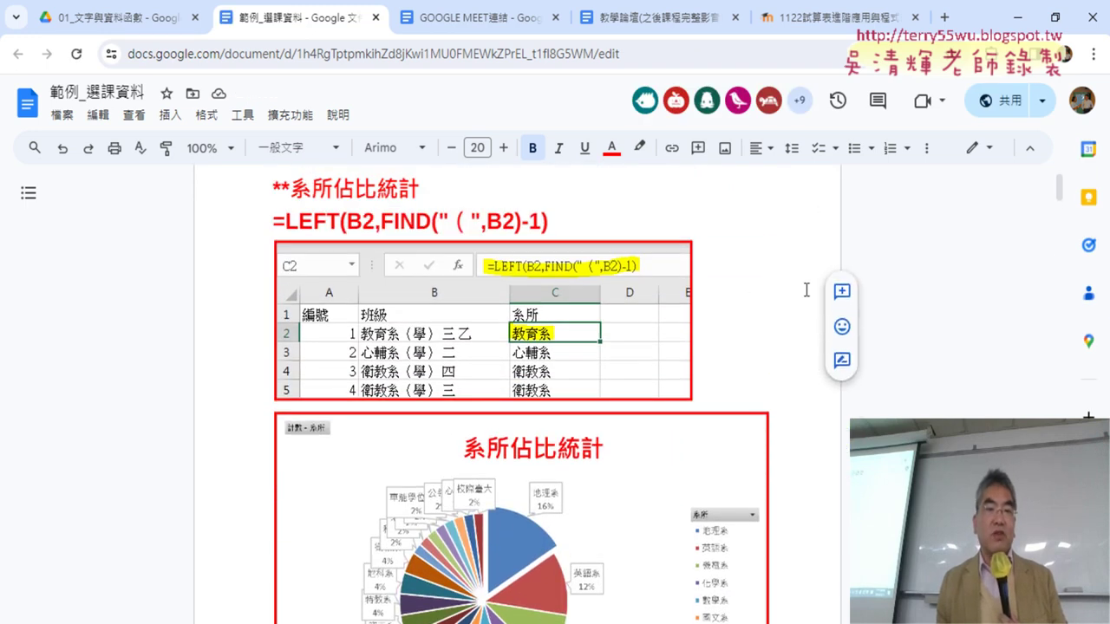
{"action": "scroll", "coordinate": [746, 299], "scroll_direction": "down", "scroll_amount": 1}
{"action": "scroll", "coordinate": [754, 296], "scroll_direction": "down", "scroll_amount": 2}
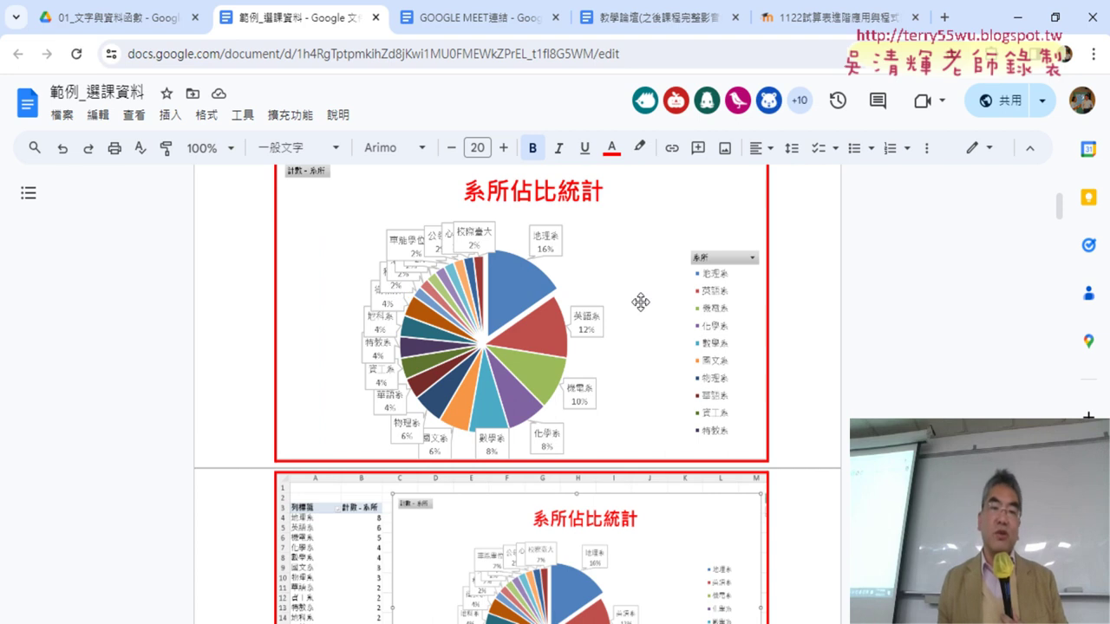
{"action": "scroll", "coordinate": [640, 302], "scroll_direction": "down", "scroll_amount": 1}
{"action": "scroll", "coordinate": [640, 301], "scroll_direction": "down", "scroll_amount": 3}
{"action": "scroll", "coordinate": [640, 301], "scroll_direction": "down", "scroll_amount": 3}
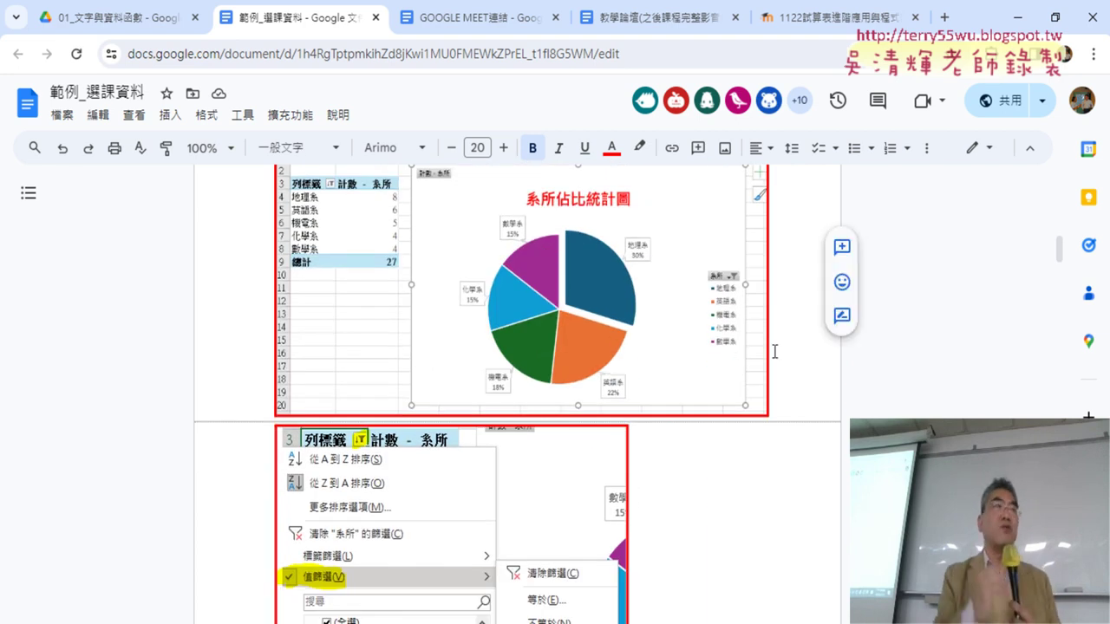
{"action": "mouse_move", "coordinate": [775, 351]}
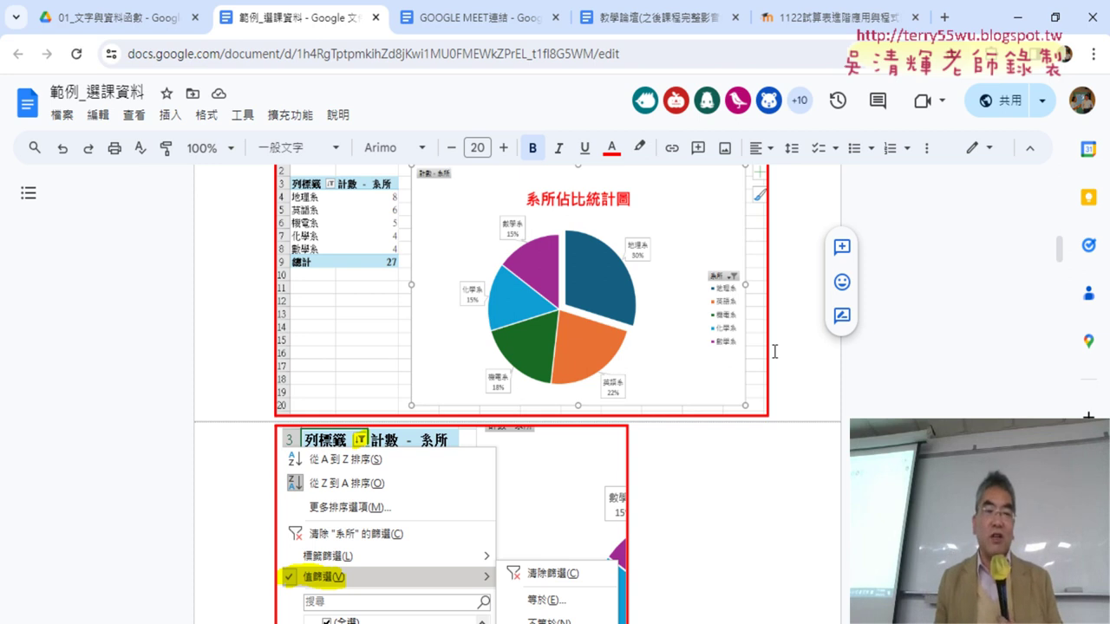
{"action": "scroll", "coordinate": [774, 351], "scroll_direction": "down", "scroll_amount": 3}
{"action": "scroll", "coordinate": [780, 354], "scroll_direction": "down", "scroll_amount": 1}
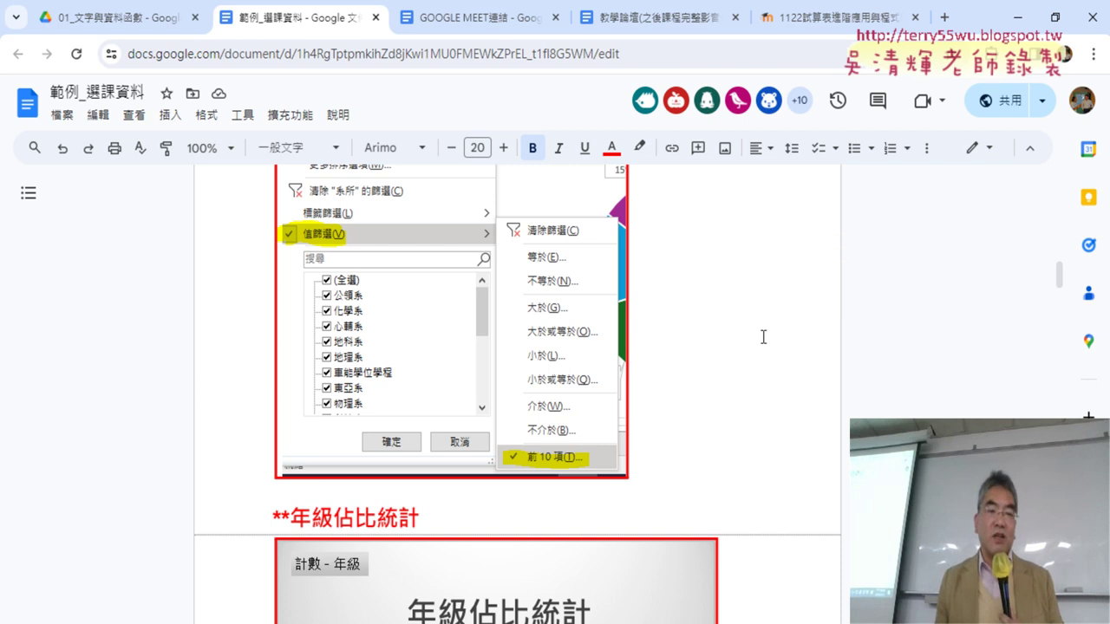
{"action": "scroll", "coordinate": [764, 337], "scroll_direction": "down", "scroll_amount": 2}
{"action": "scroll", "coordinate": [764, 339], "scroll_direction": "down", "scroll_amount": 2}
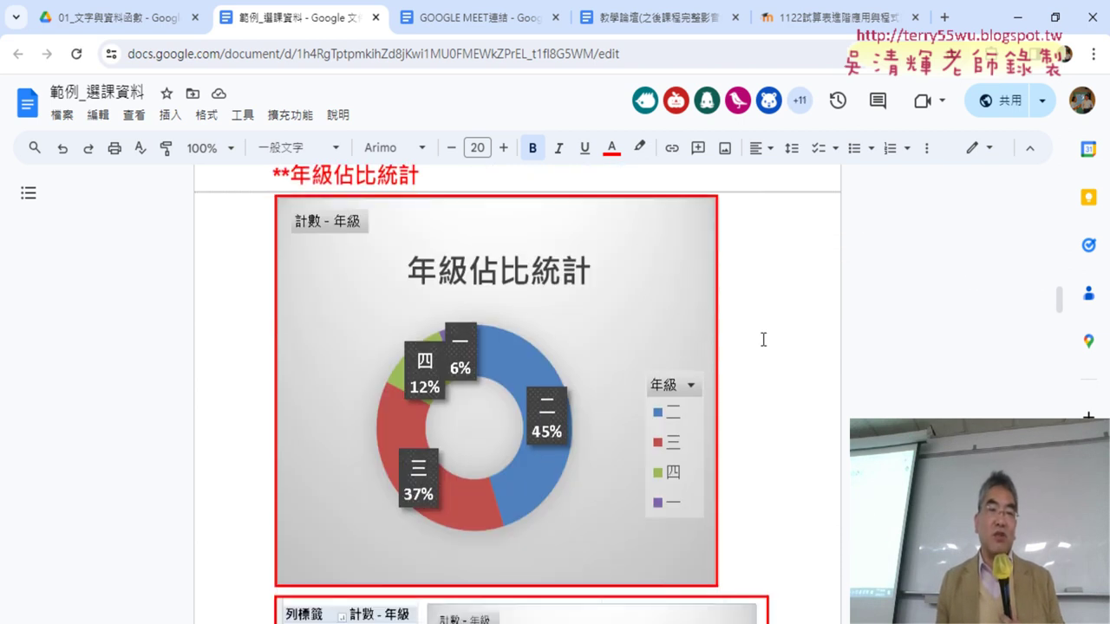
{"action": "scroll", "coordinate": [763, 339], "scroll_direction": "down", "scroll_amount": 1}
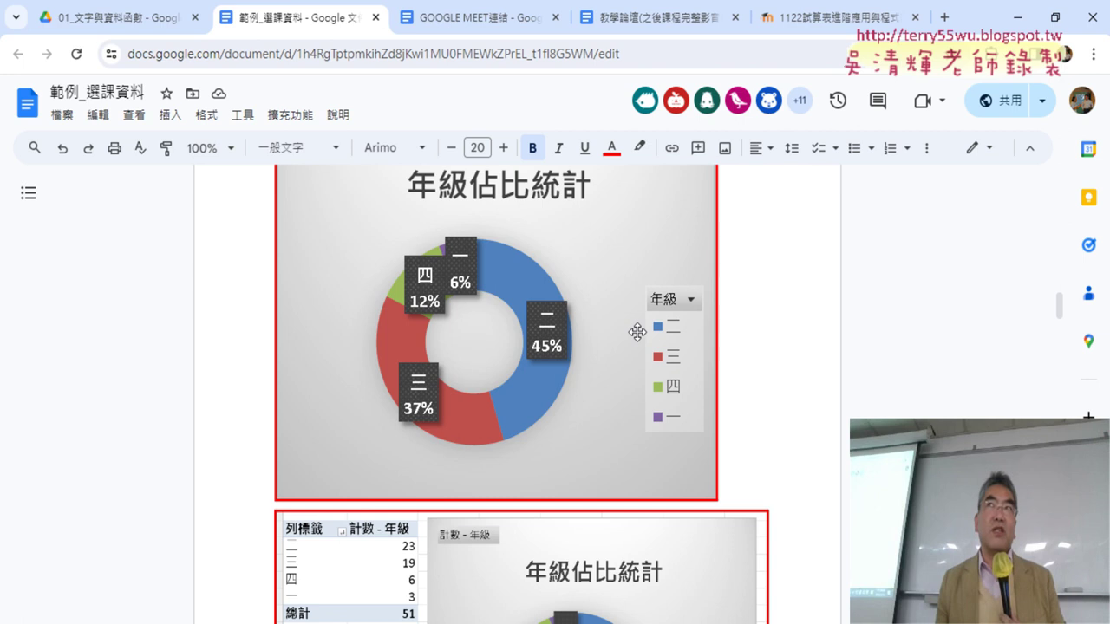